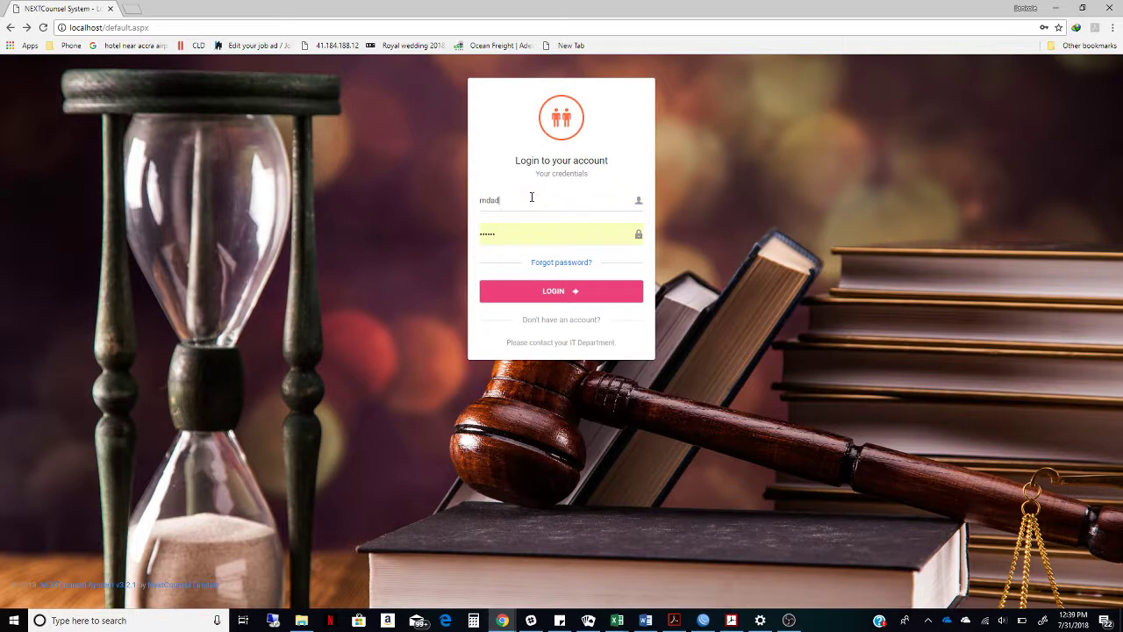
Replace the autofilled password with the account password and log in to the counsel dashboard
double_click(529, 234)
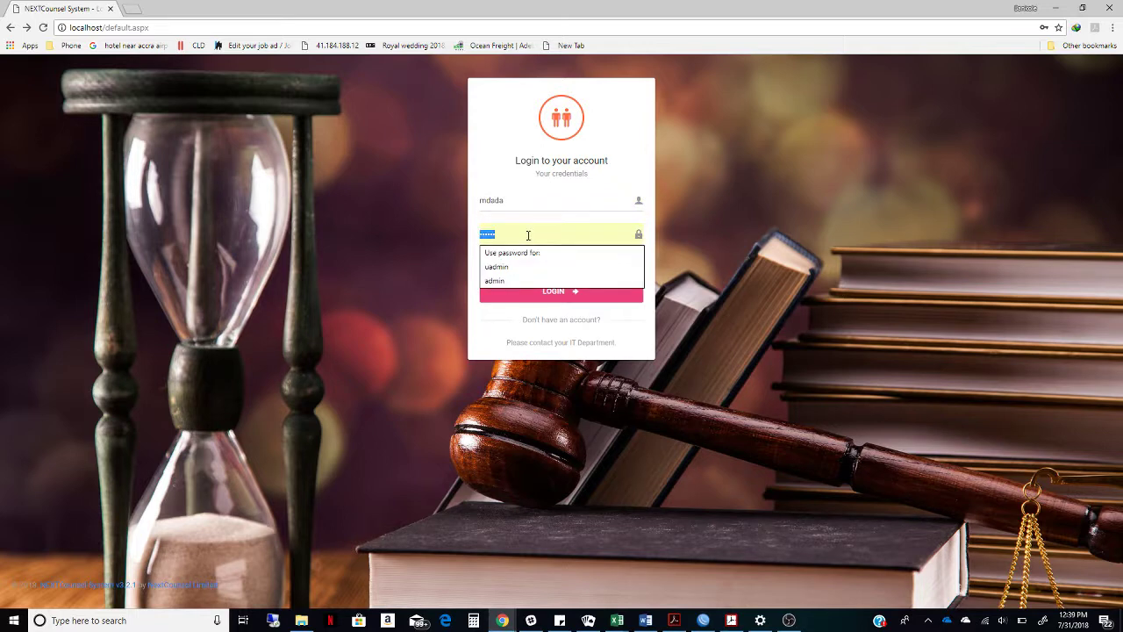
text(p)
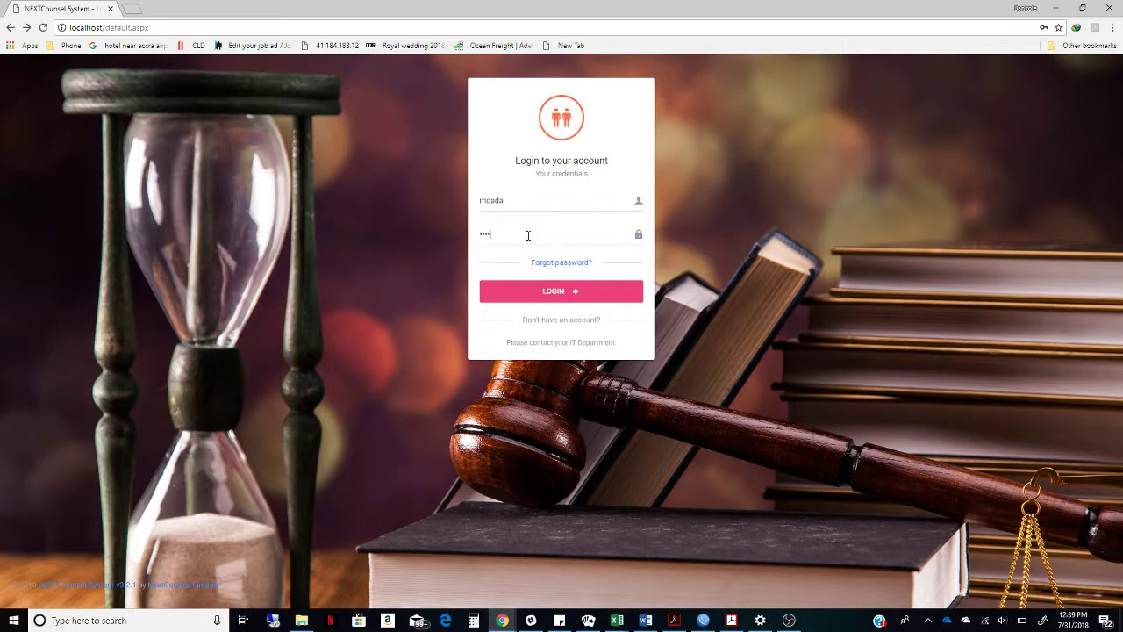
click(548, 297)
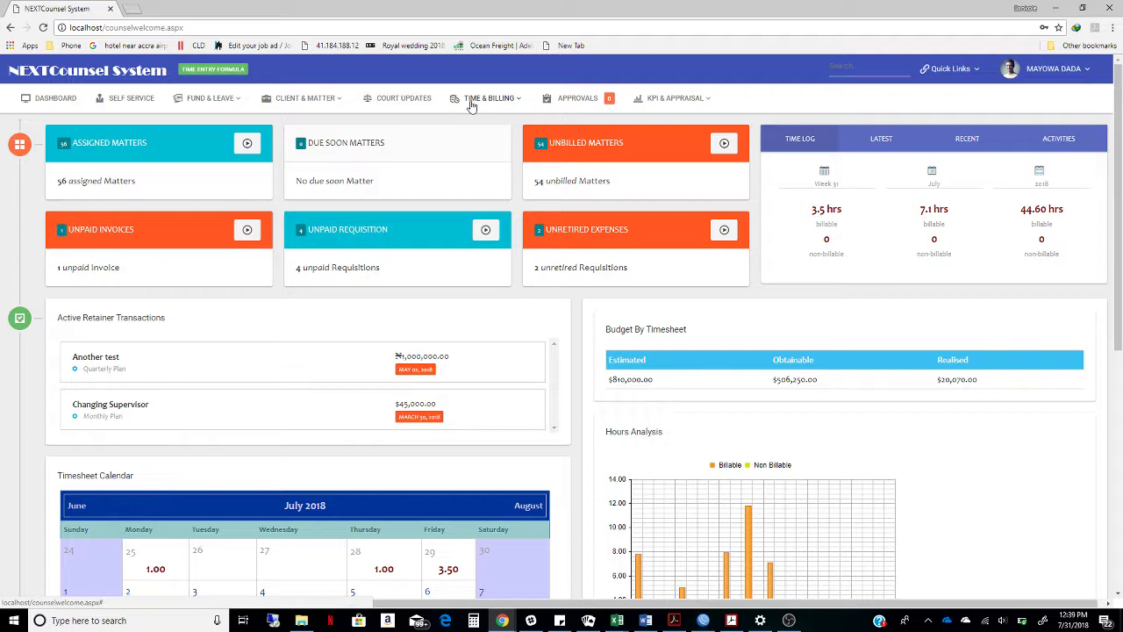
Start a new bill from the TIME & BILLING > Bills list
click(491, 103)
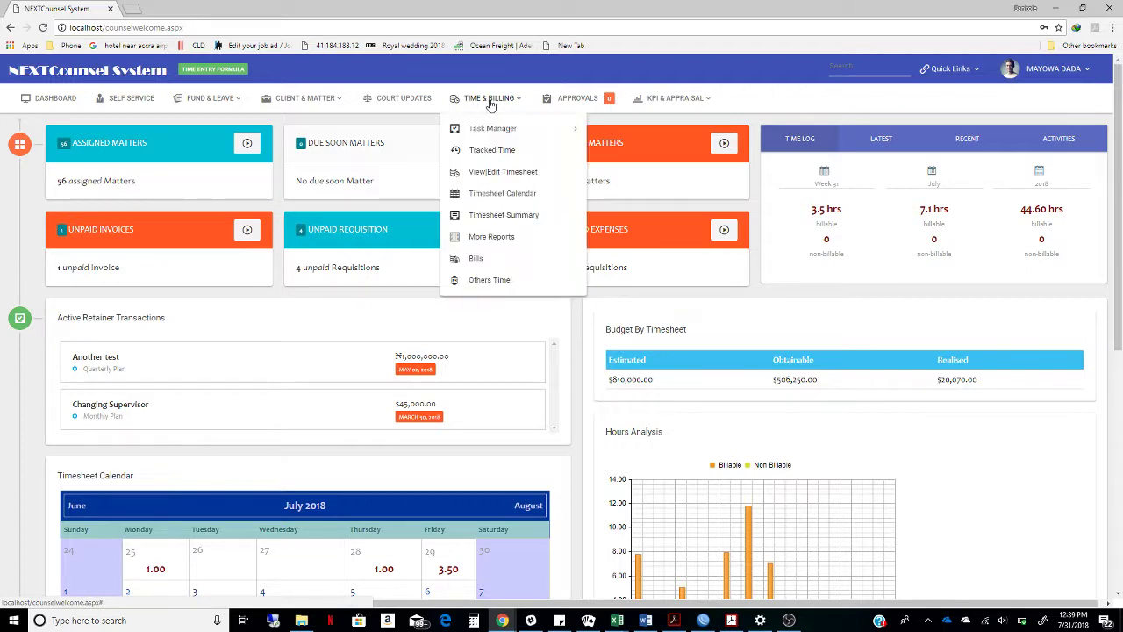
click(503, 264)
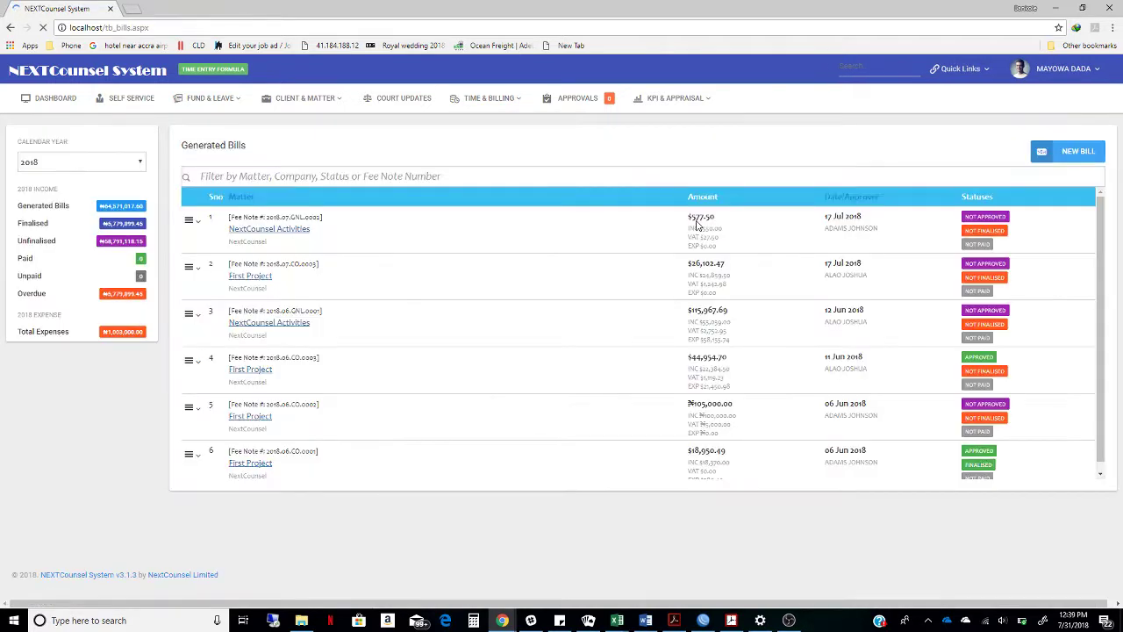
click(1089, 153)
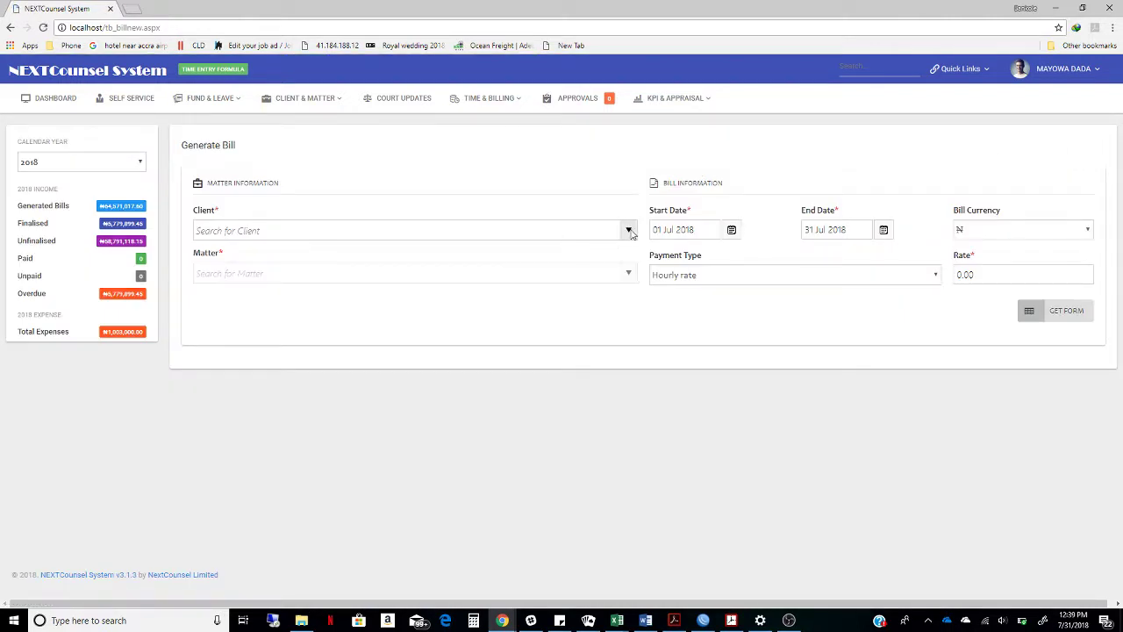
Choose client NextCounsel and matter First Project for the bill
click(629, 231)
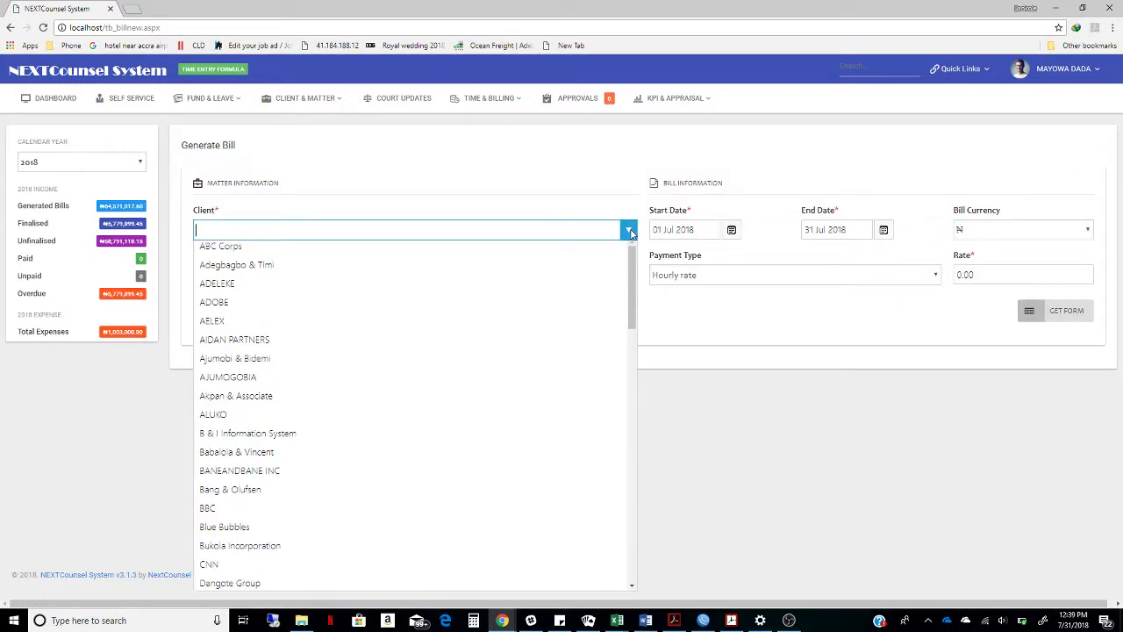
text(NextC)
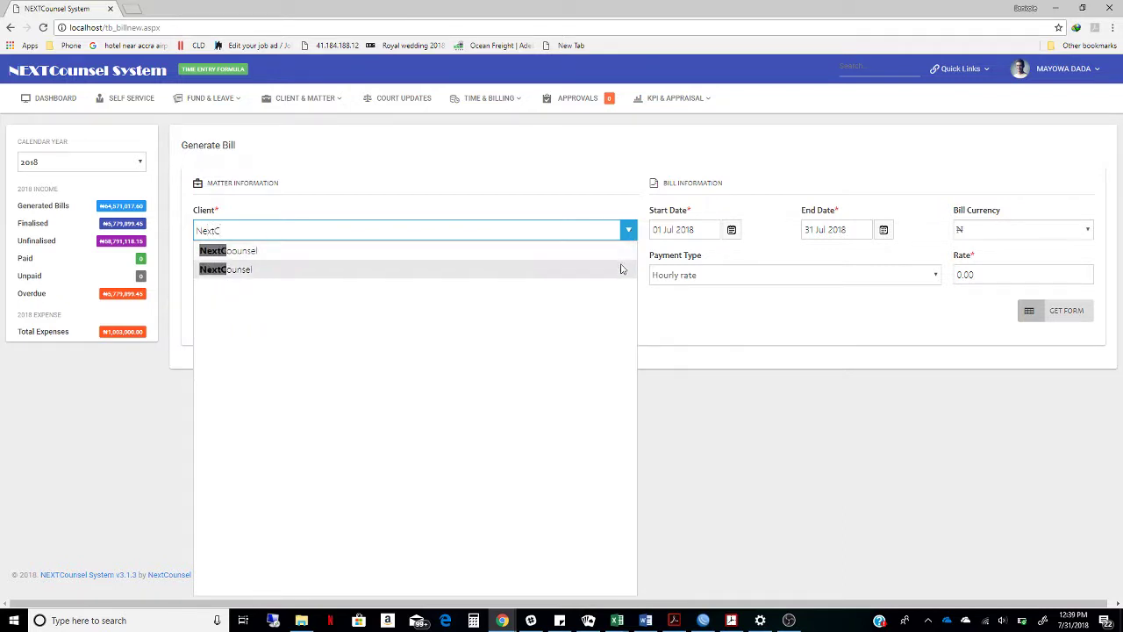
click(625, 268)
click(492, 273)
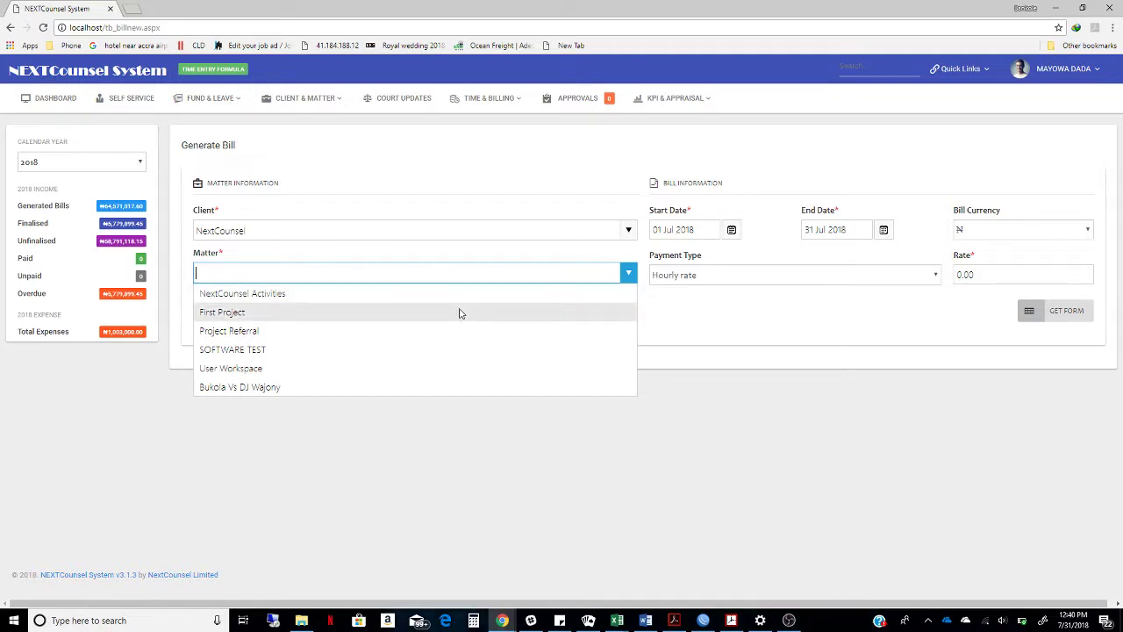
click(460, 314)
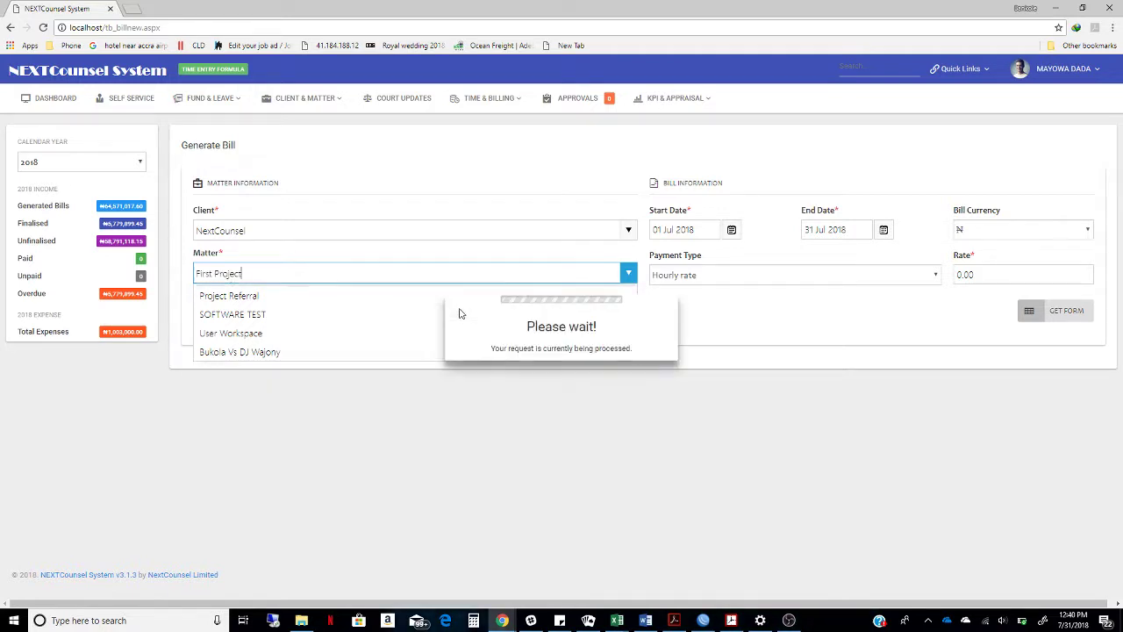
Set the bill's start date to 01 Jul 2015
click(732, 231)
click(660, 252)
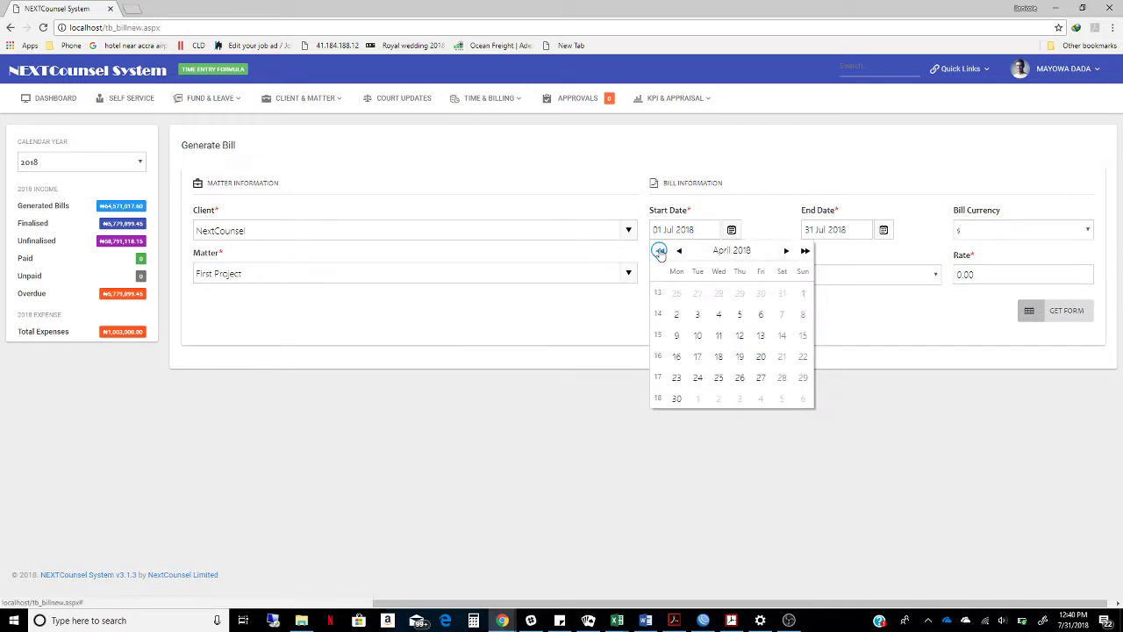
click(660, 252)
click(660, 252)
click(660, 252)
click(660, 252)
click(660, 252)
click(660, 252)
click(660, 252)
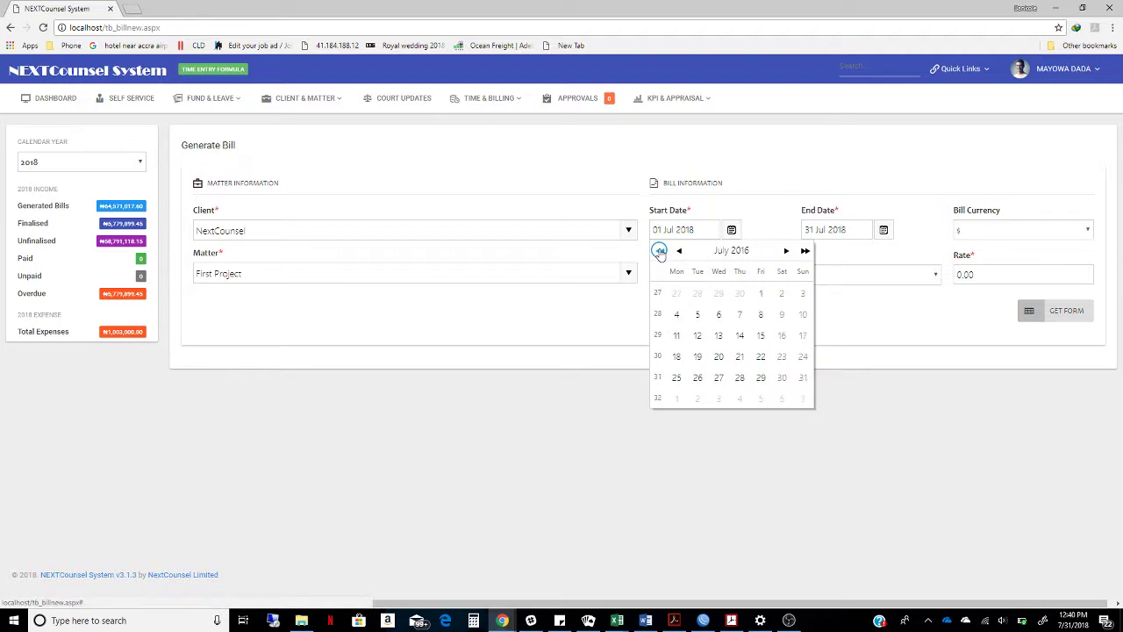
click(660, 252)
click(660, 252)
click(660, 252)
click(660, 252)
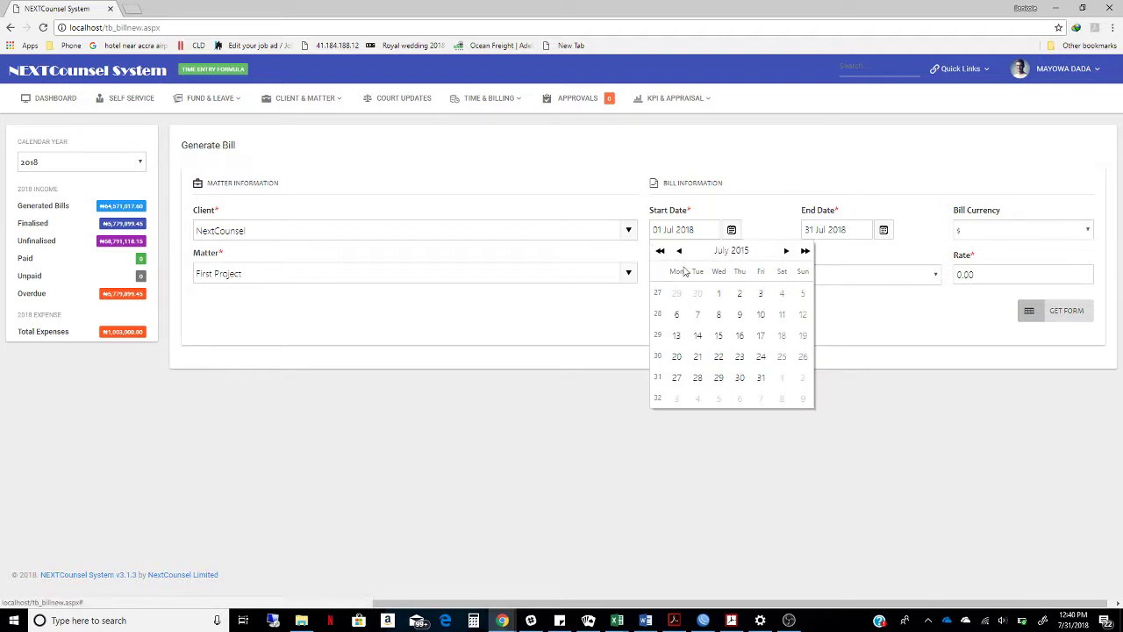
click(719, 294)
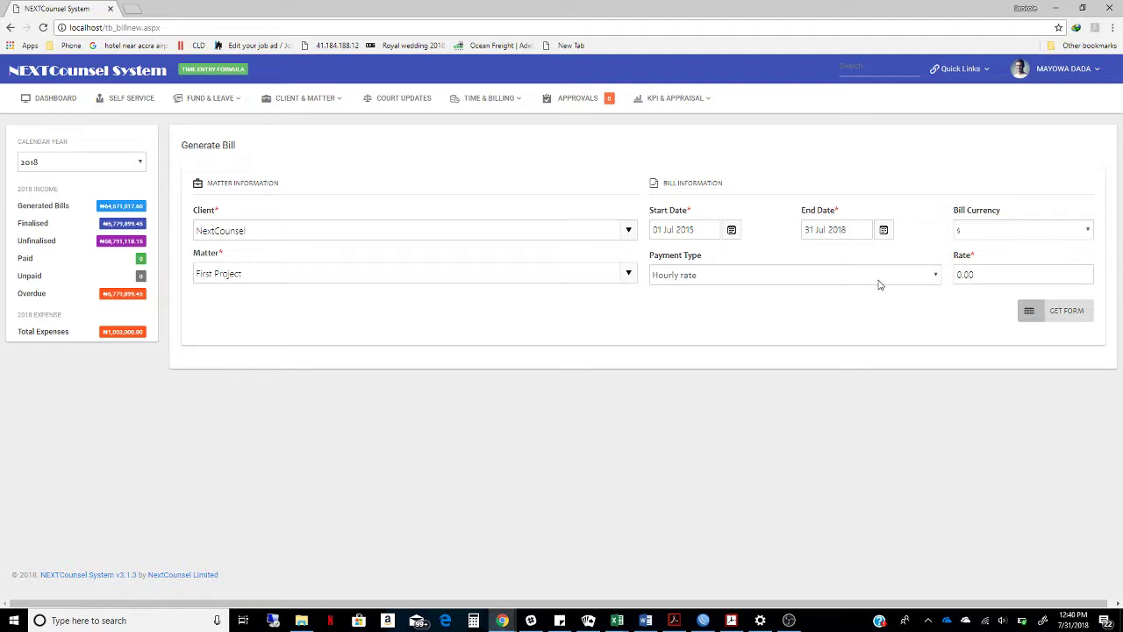
Enter a 350.00 rate and load the First Project bill form
click(961, 275)
text(350)
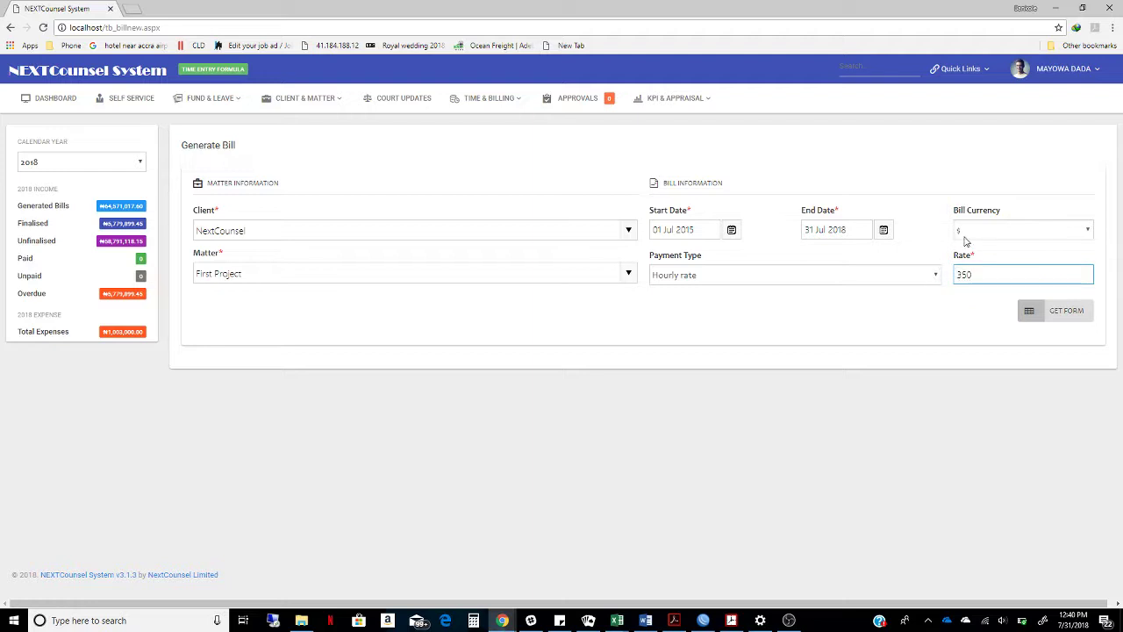
click(906, 321)
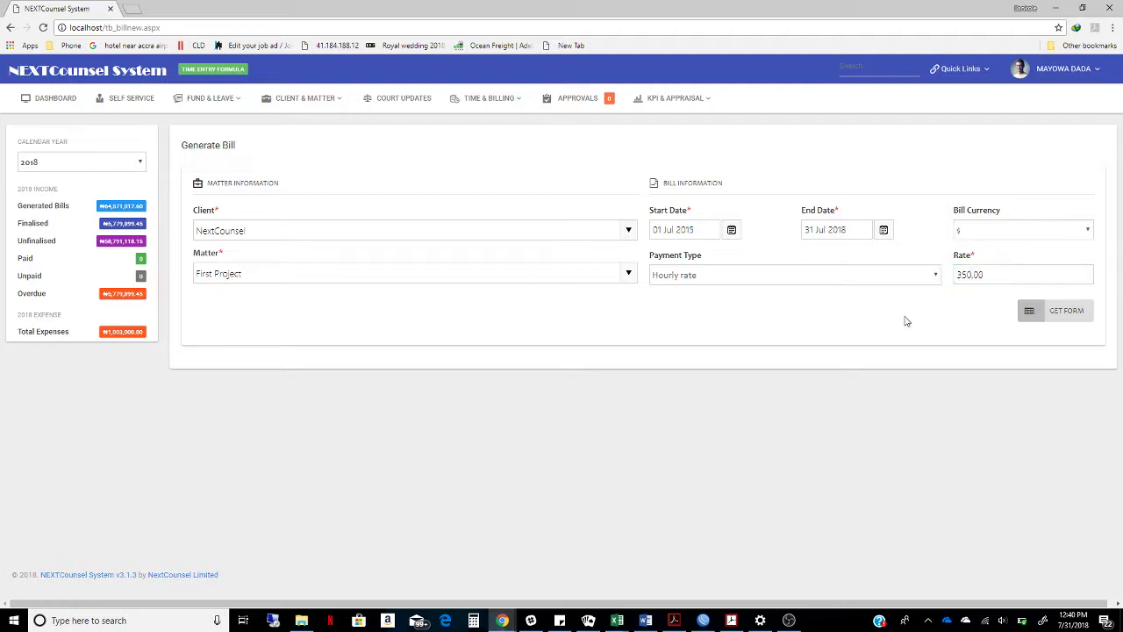
click(1064, 313)
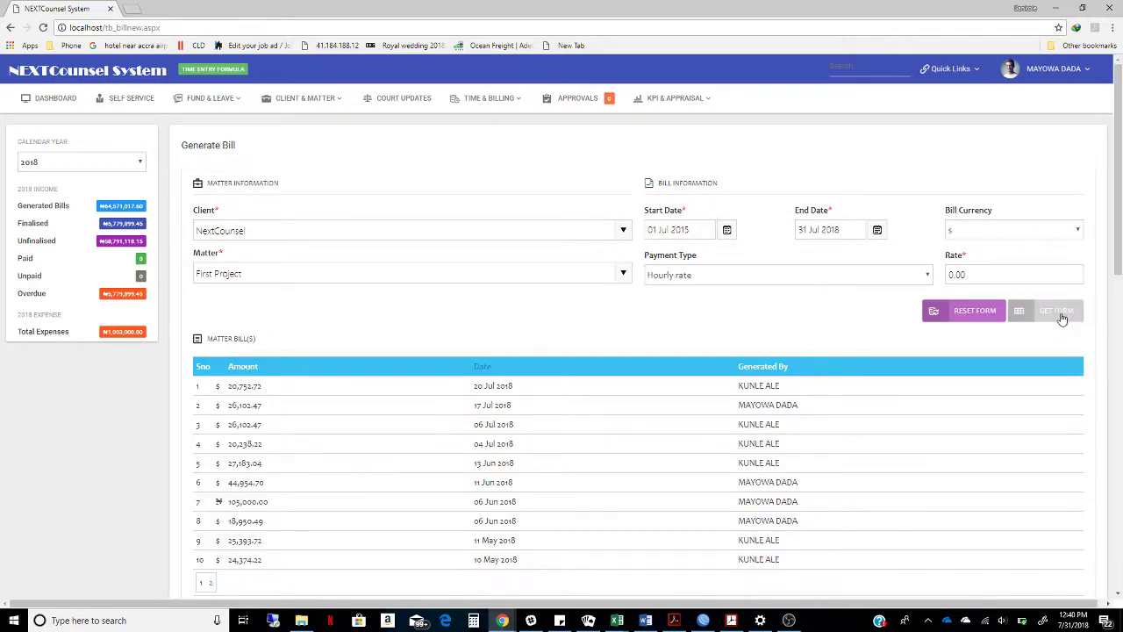
click(1061, 315)
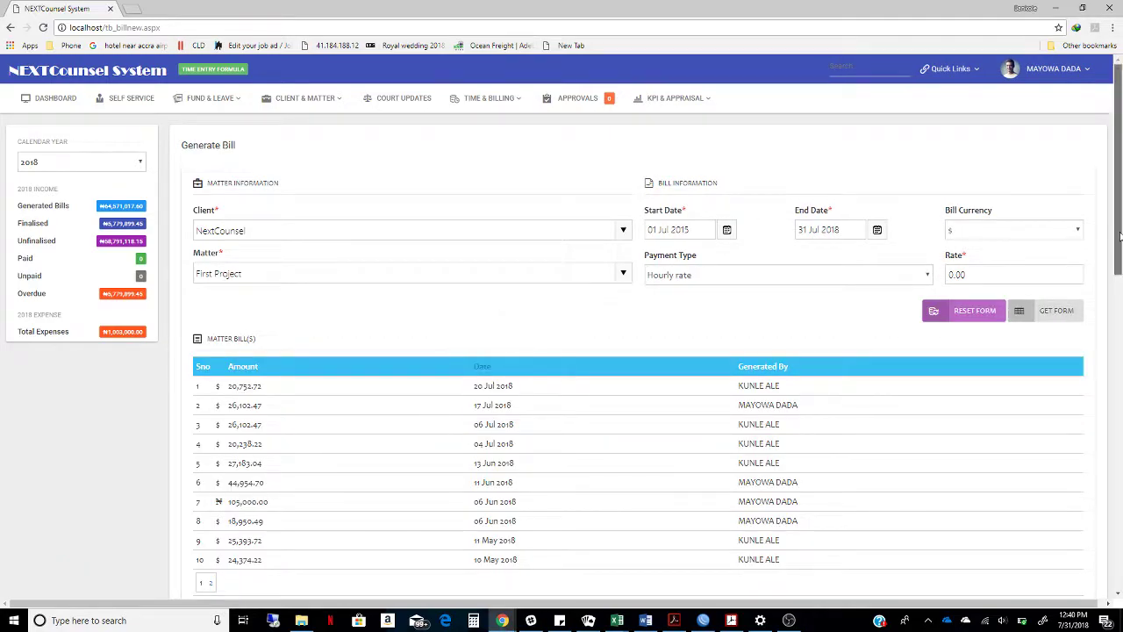
drag(1117, 237, 1119, 465)
scroll(1120, 402, up, 4)
scroll(1120, 402, down, 3)
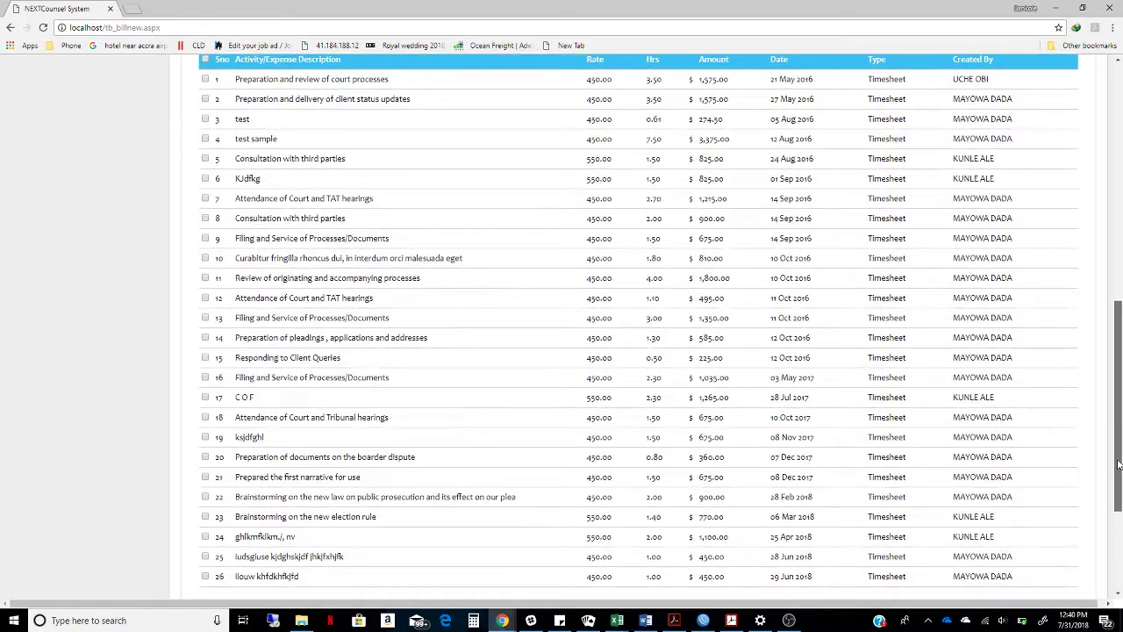
scroll(1119, 465, down, 2)
scroll(1119, 465, up, 2)
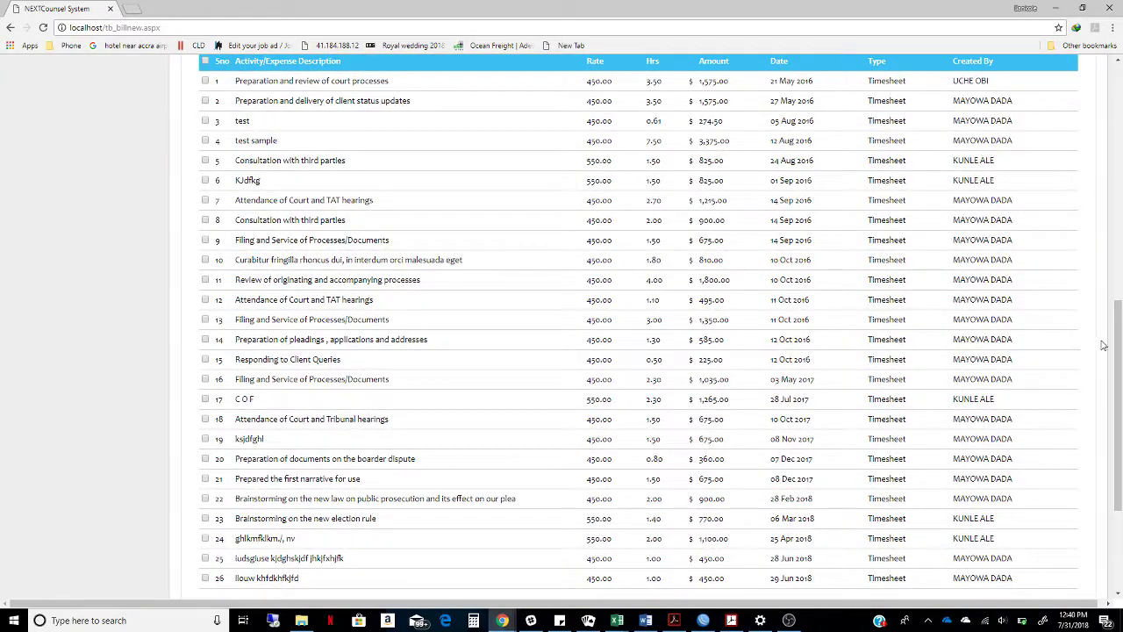
scroll(1088, 237, up, 4)
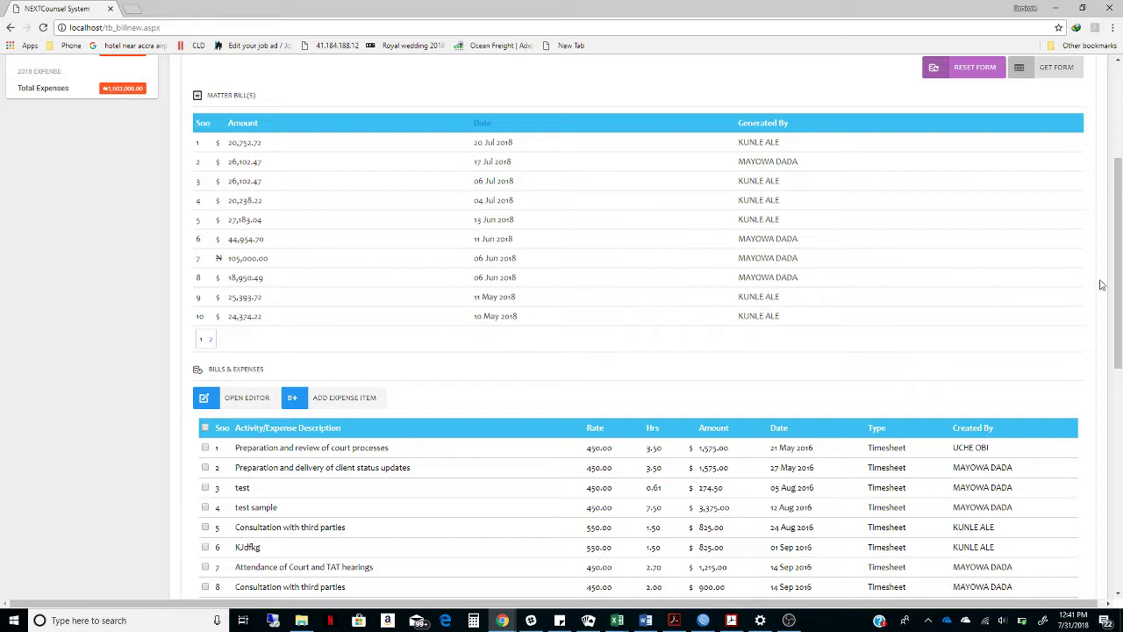
drag(1120, 286, 1088, 416)
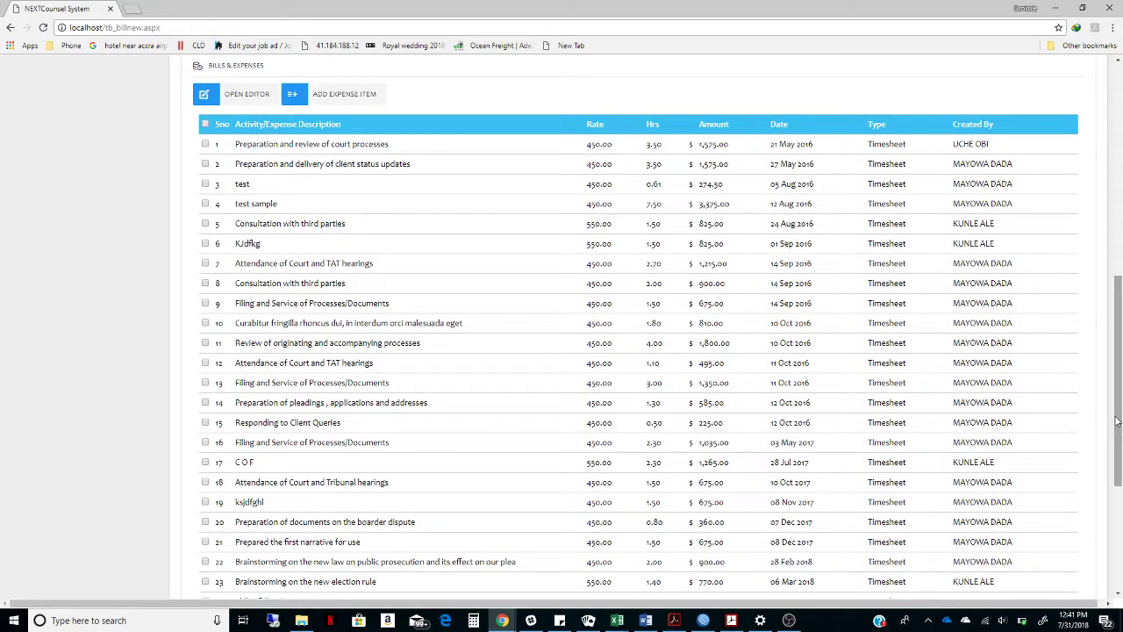
drag(1121, 408, 1118, 432)
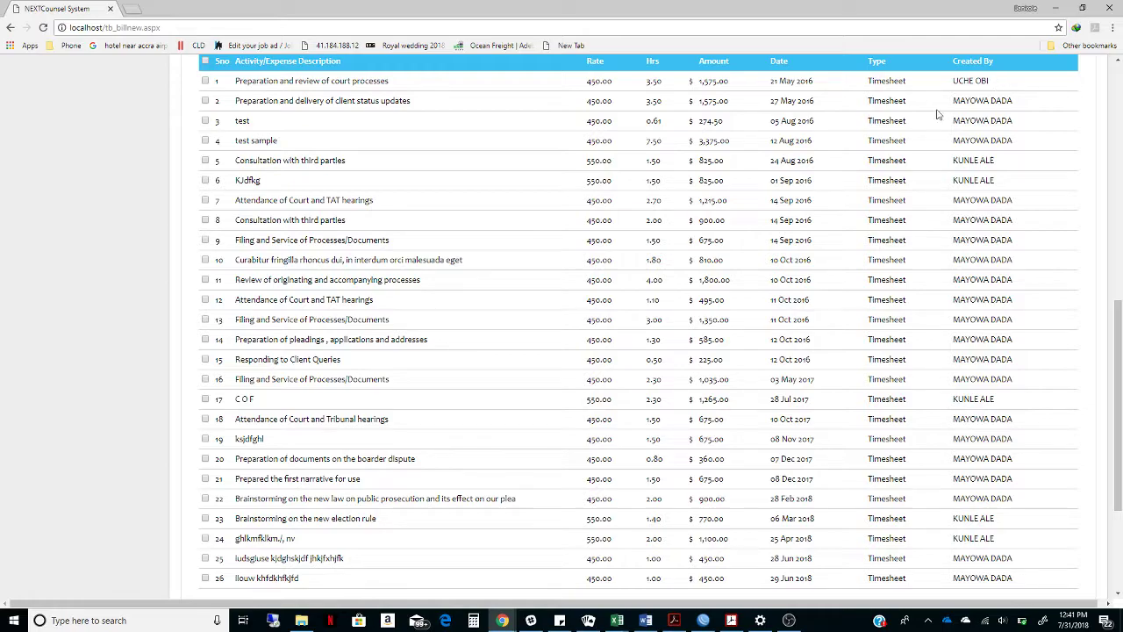
drag(1119, 361, 1108, 319)
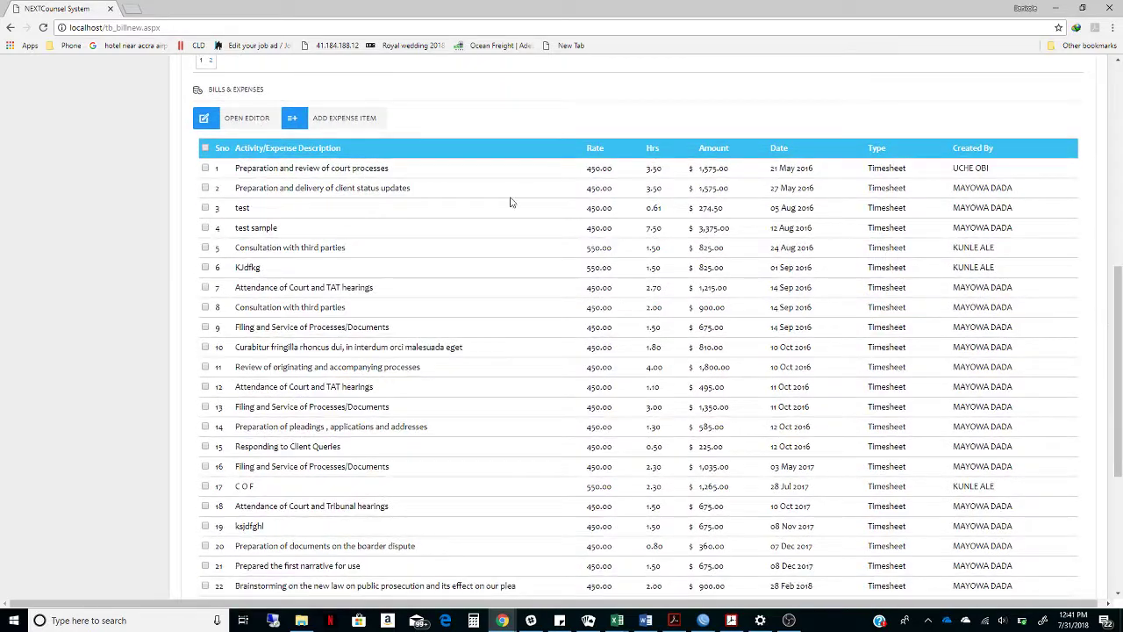
Make the expense entries editable and change entry 1's description wording from 'and review of' to 'of'
click(204, 121)
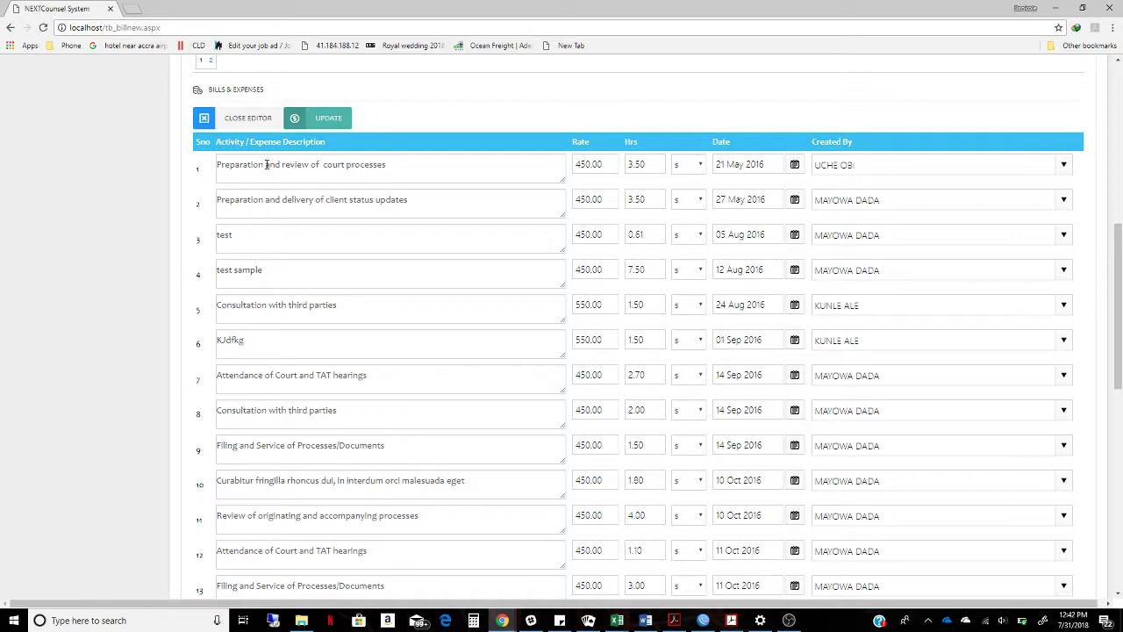
drag(266, 164, 321, 165)
key(BackSpace)
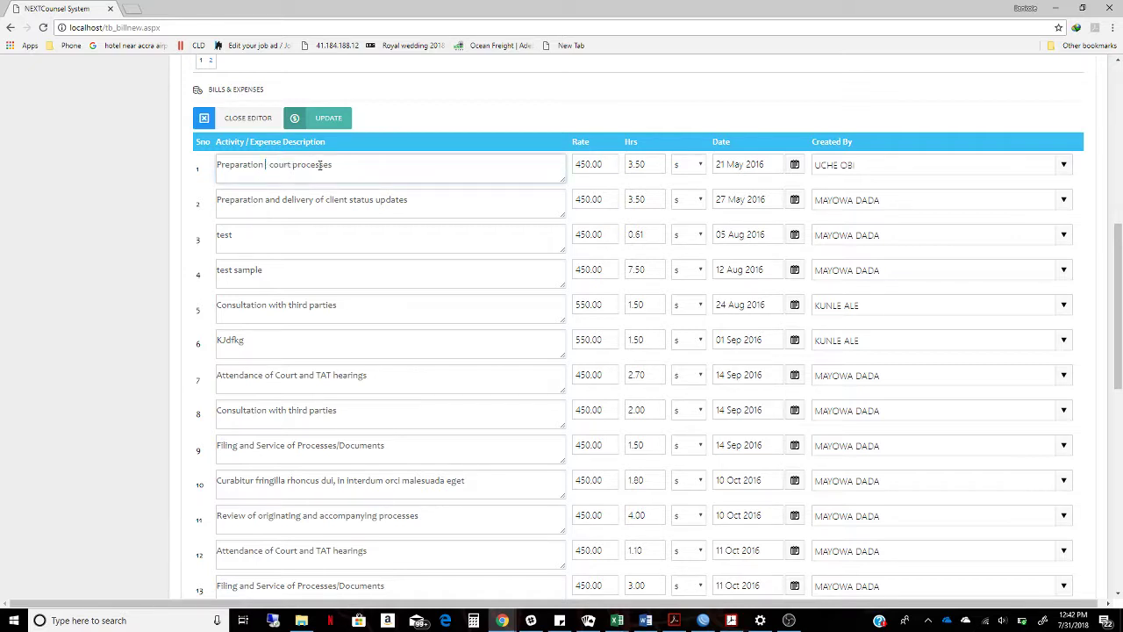
text(of)
Set entry 1's hours to 4
click(629, 164)
text(4)
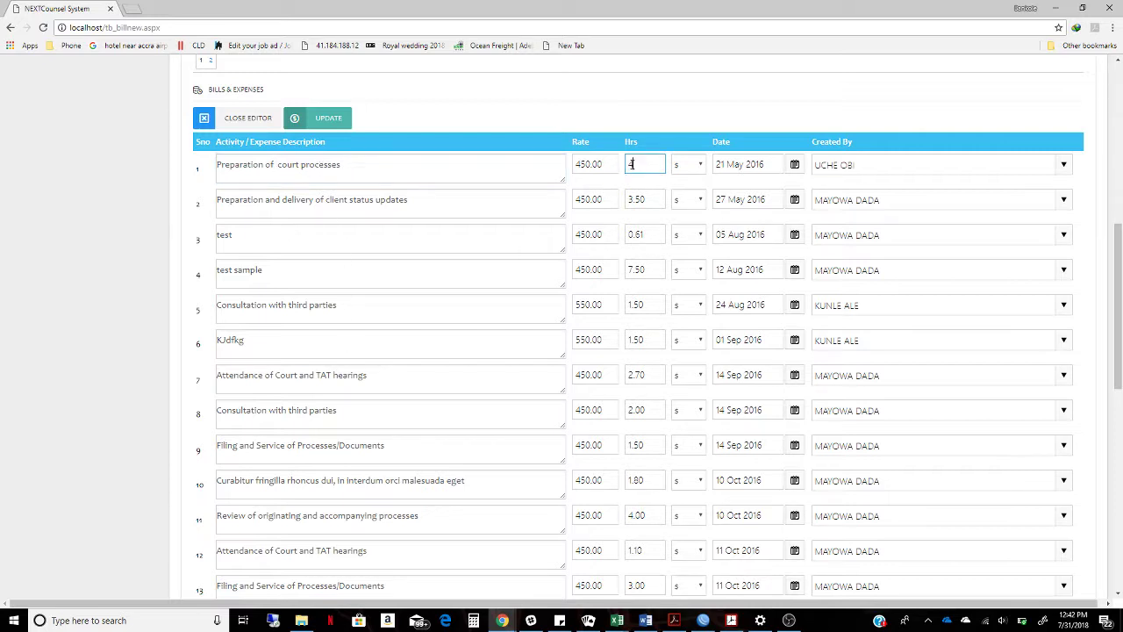
click(796, 170)
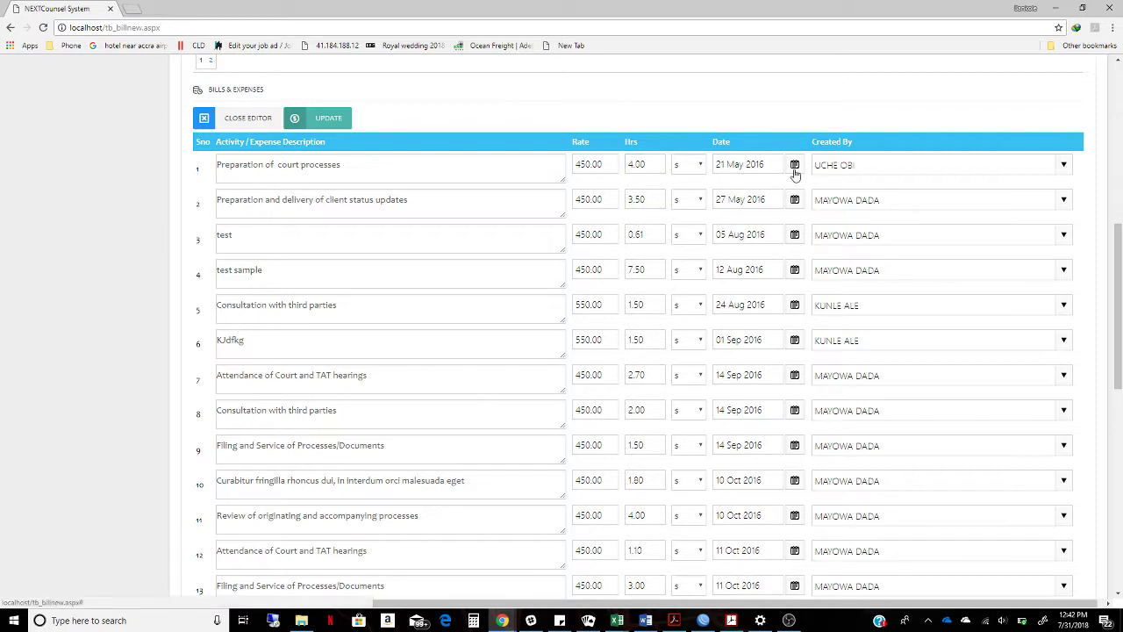
drag(821, 172, 828, 169)
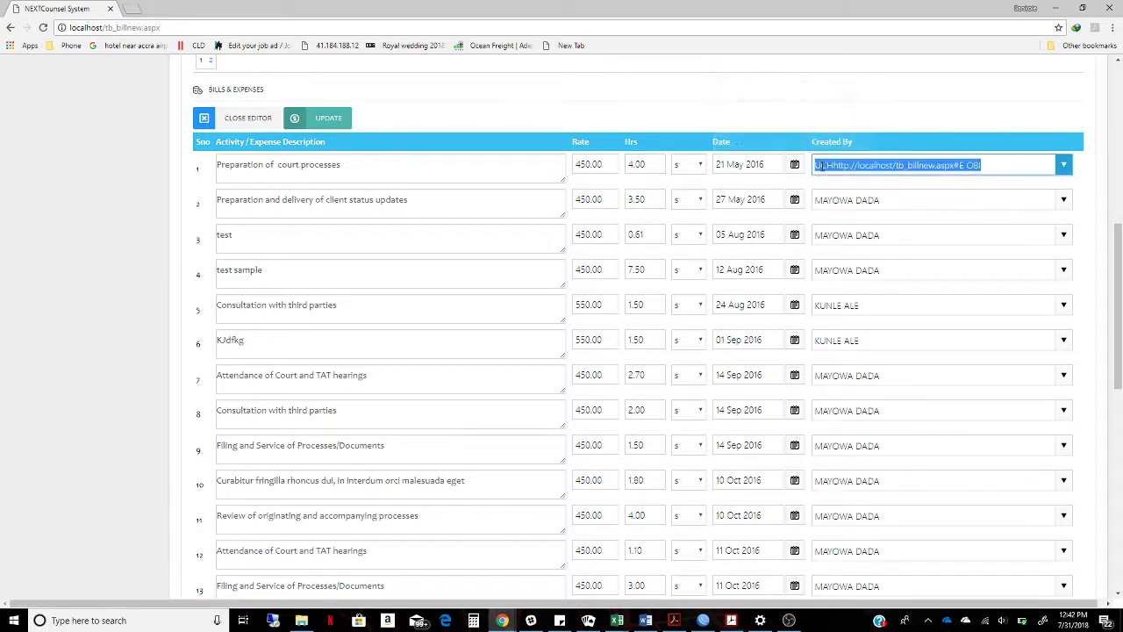
Reassign row 1's Created By to the correct staff member from the list
click(962, 162)
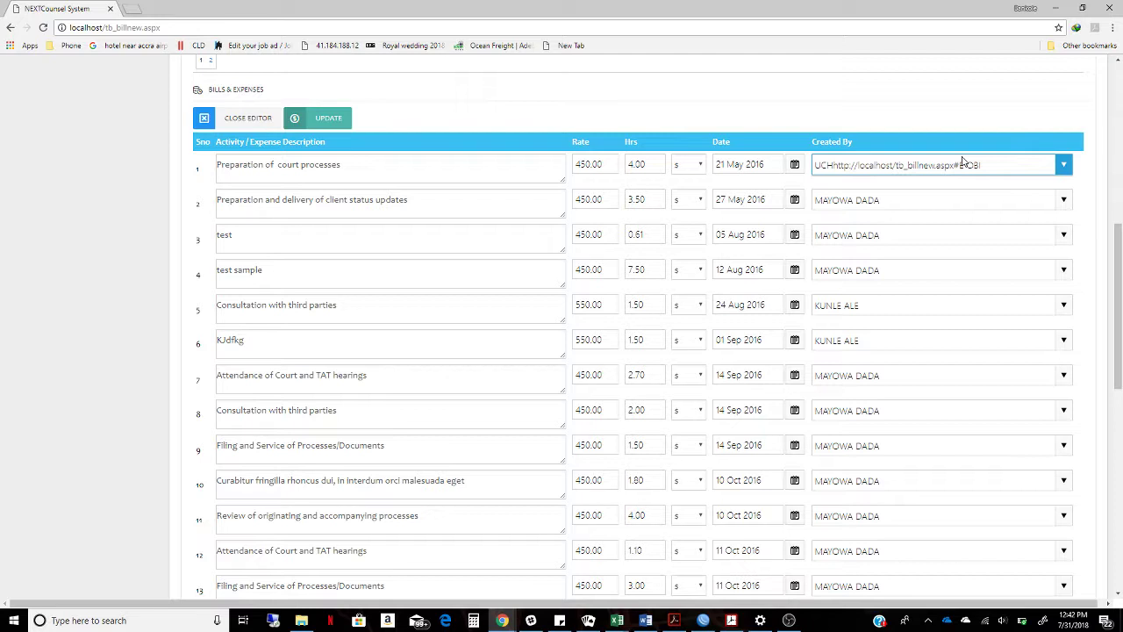
click(1062, 170)
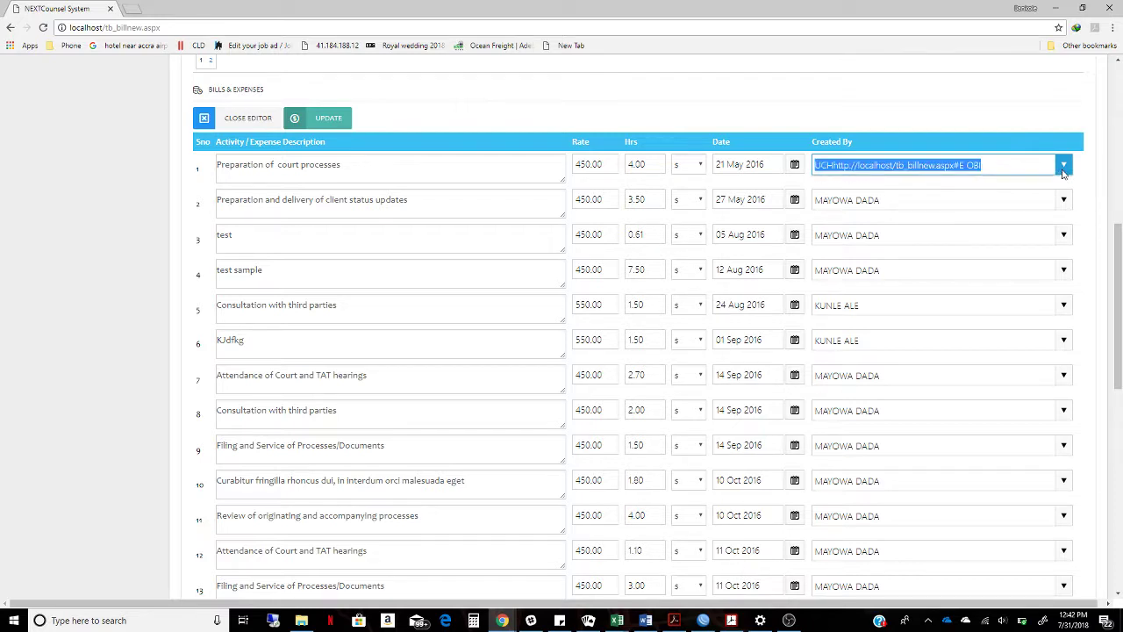
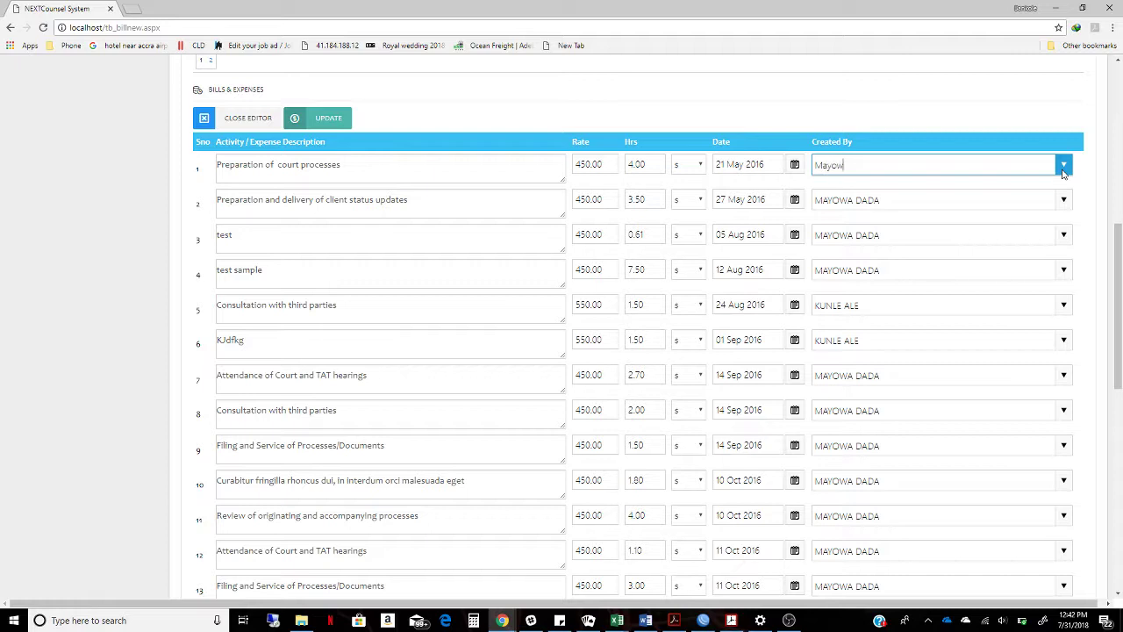
click(1063, 236)
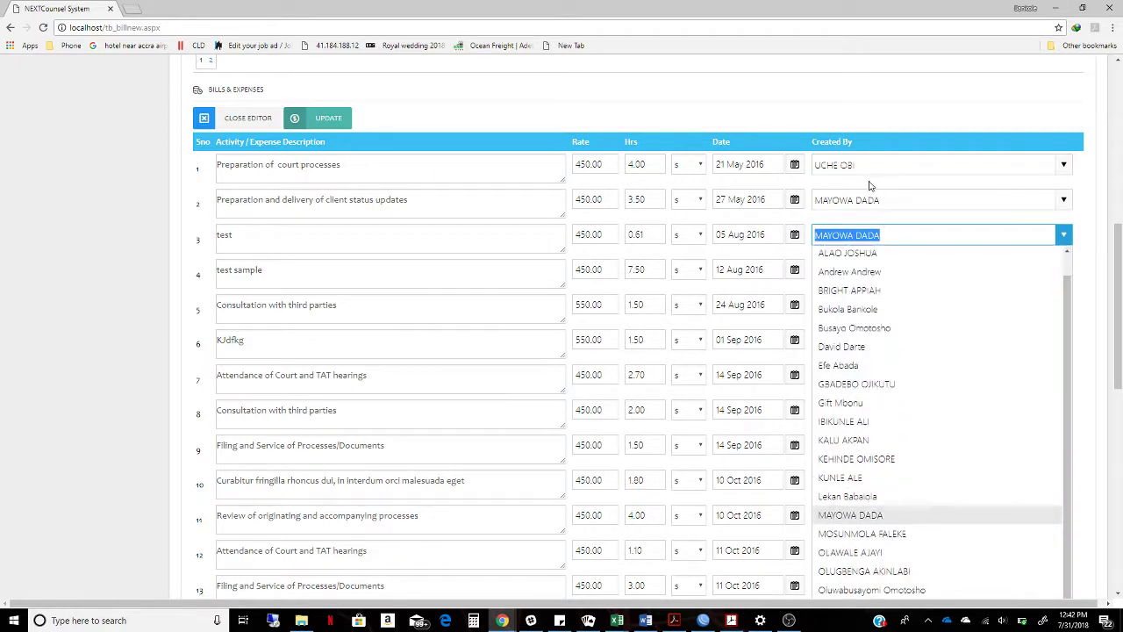
scroll(966, 180, up, 6)
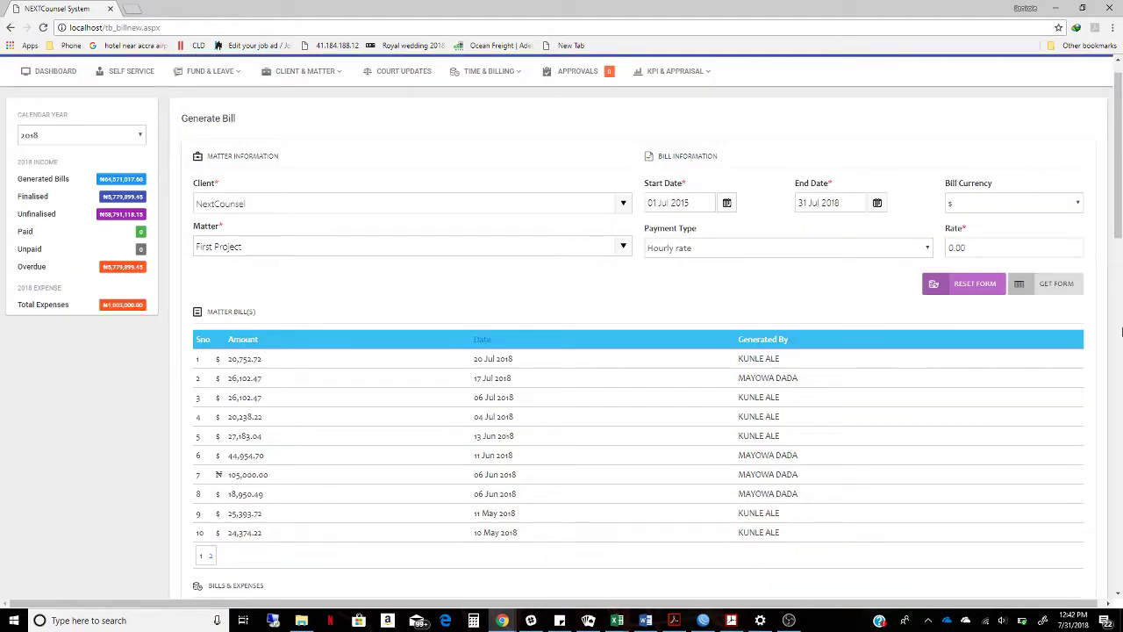
drag(1118, 225, 1105, 350)
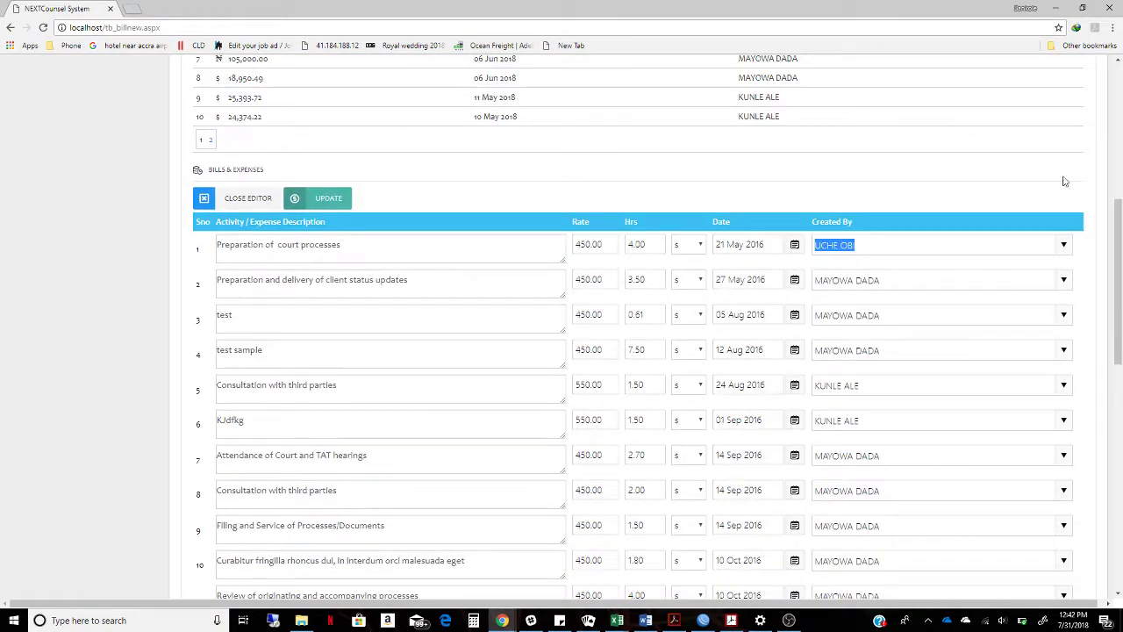
click(1064, 245)
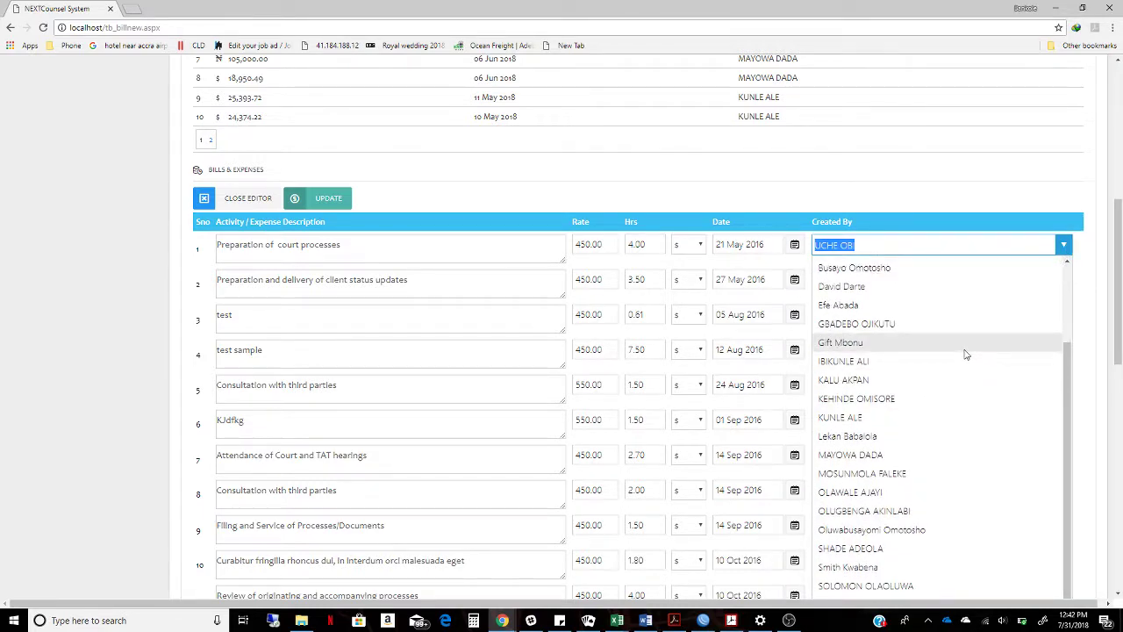
text(may)
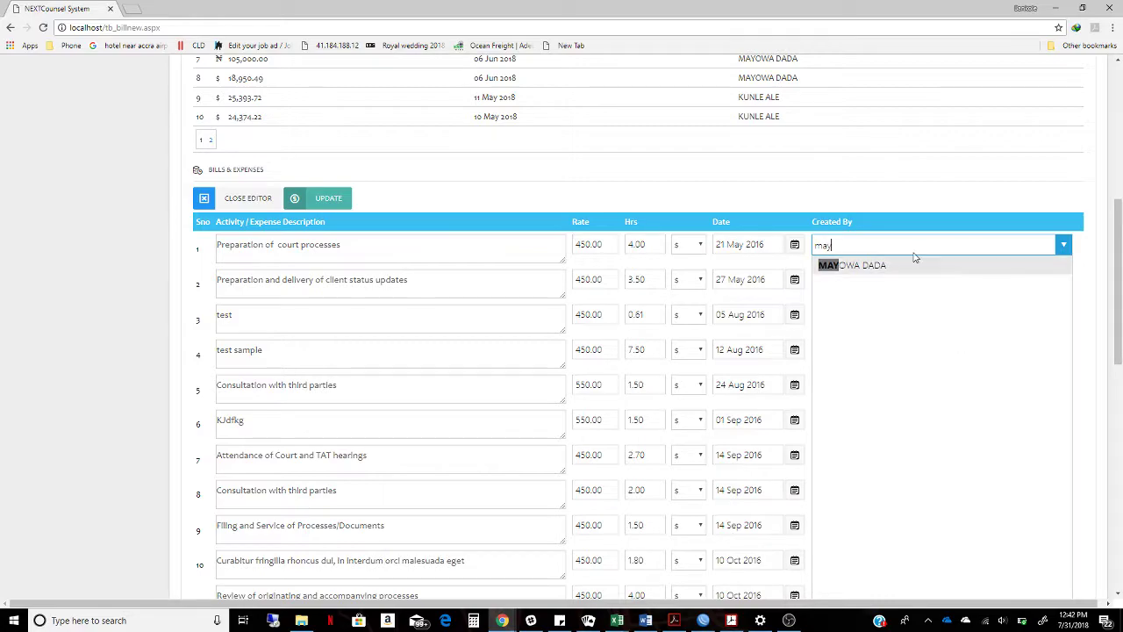
click(915, 267)
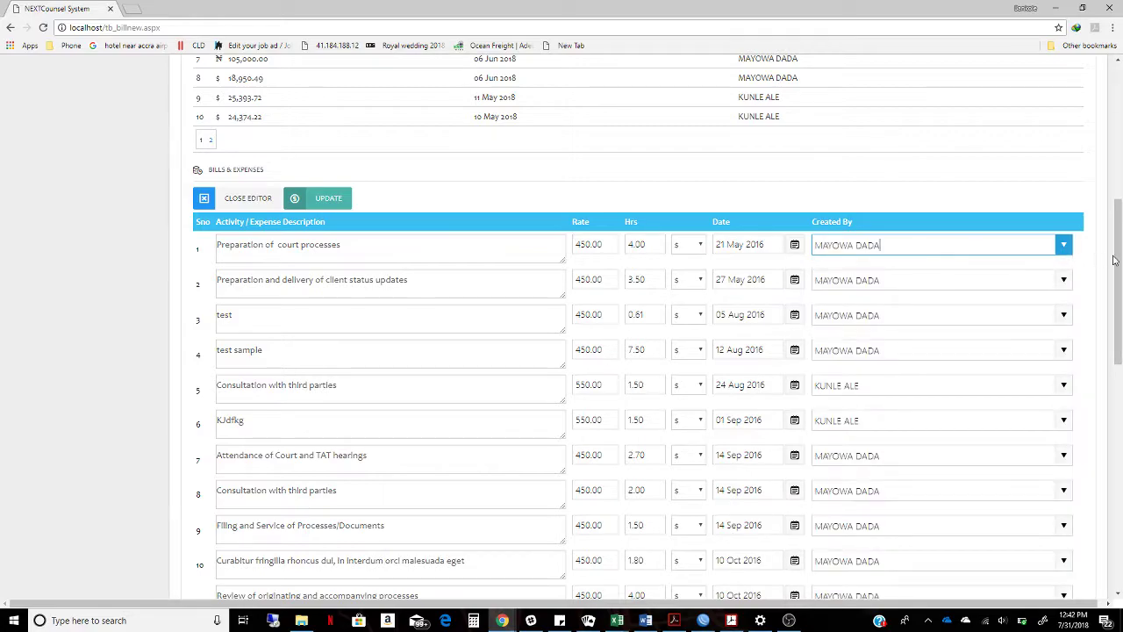
drag(1116, 261, 1106, 465)
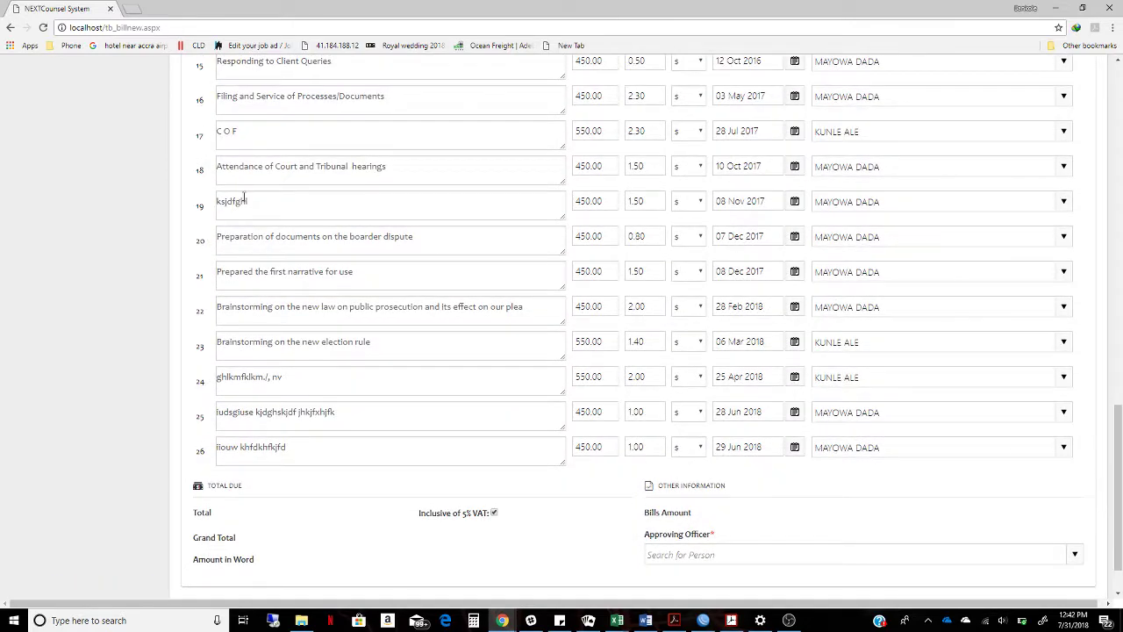
Select row 19's description text and scroll through the expense entries
drag(272, 203, 222, 199)
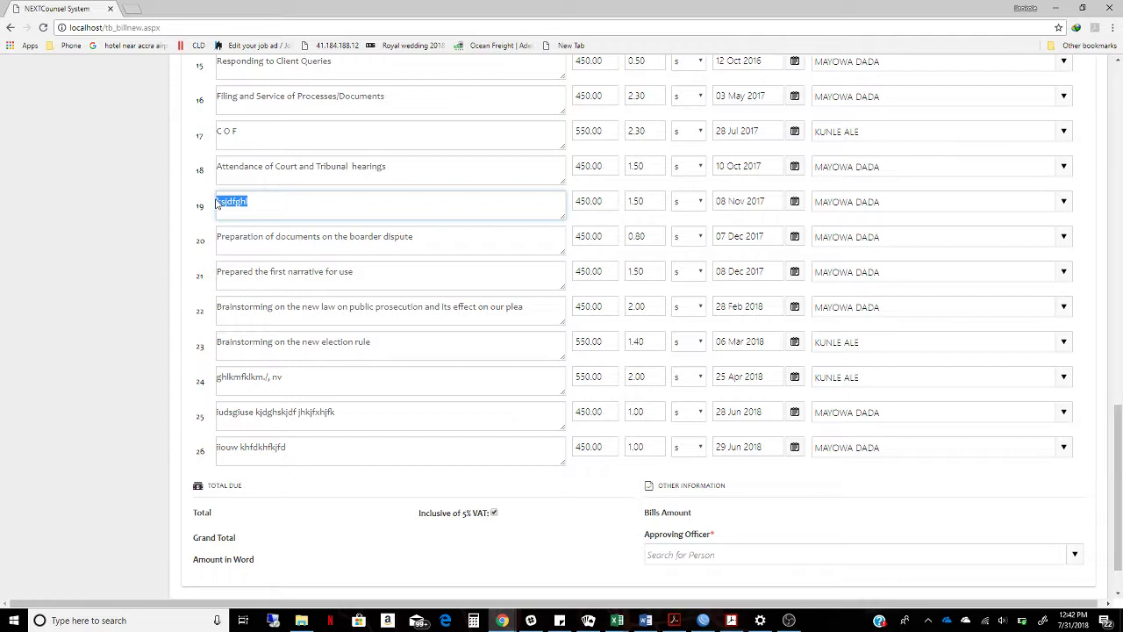
drag(218, 203, 215, 202)
drag(1119, 518, 1108, 331)
scroll(1109, 331, down, 7)
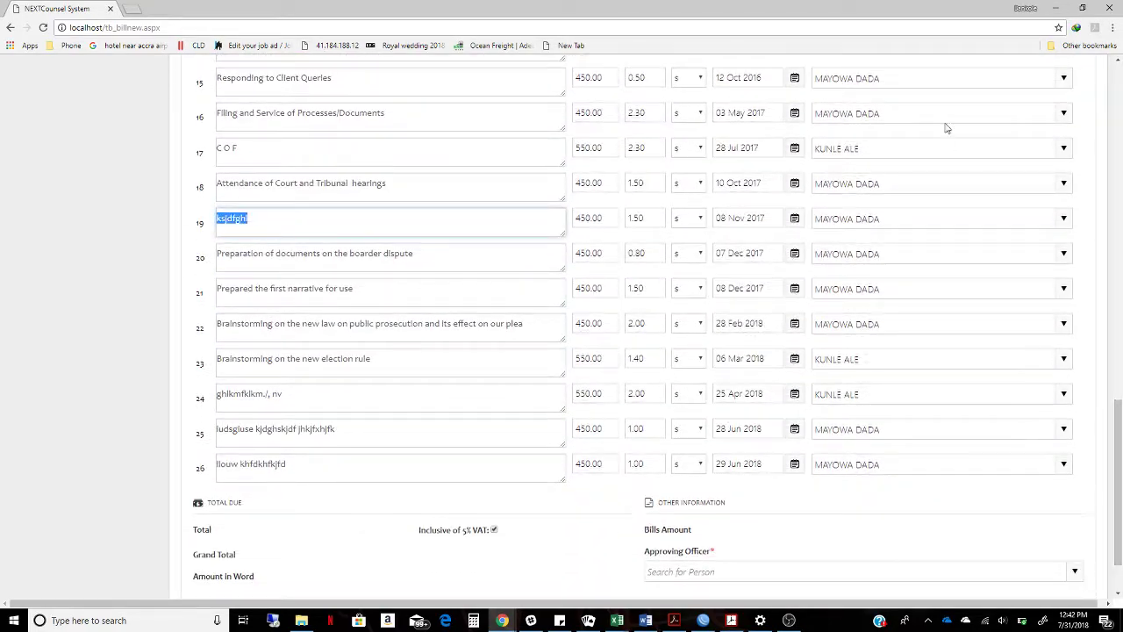
drag(1116, 436, 1091, 187)
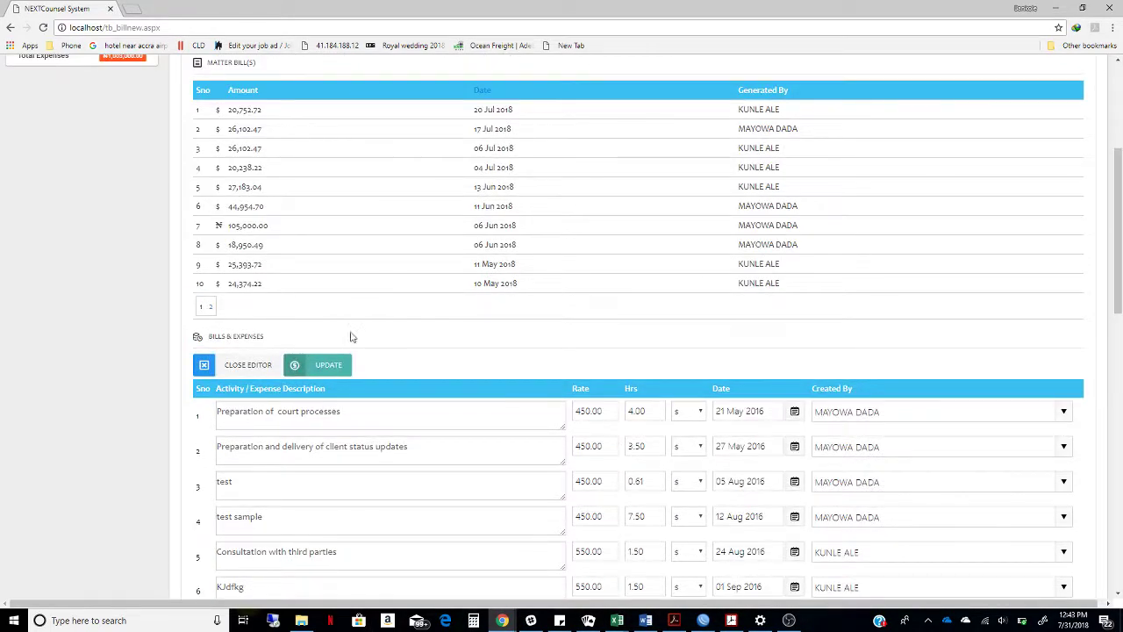
Save the expense edits with UPDATE and calculate the bill totals
click(330, 364)
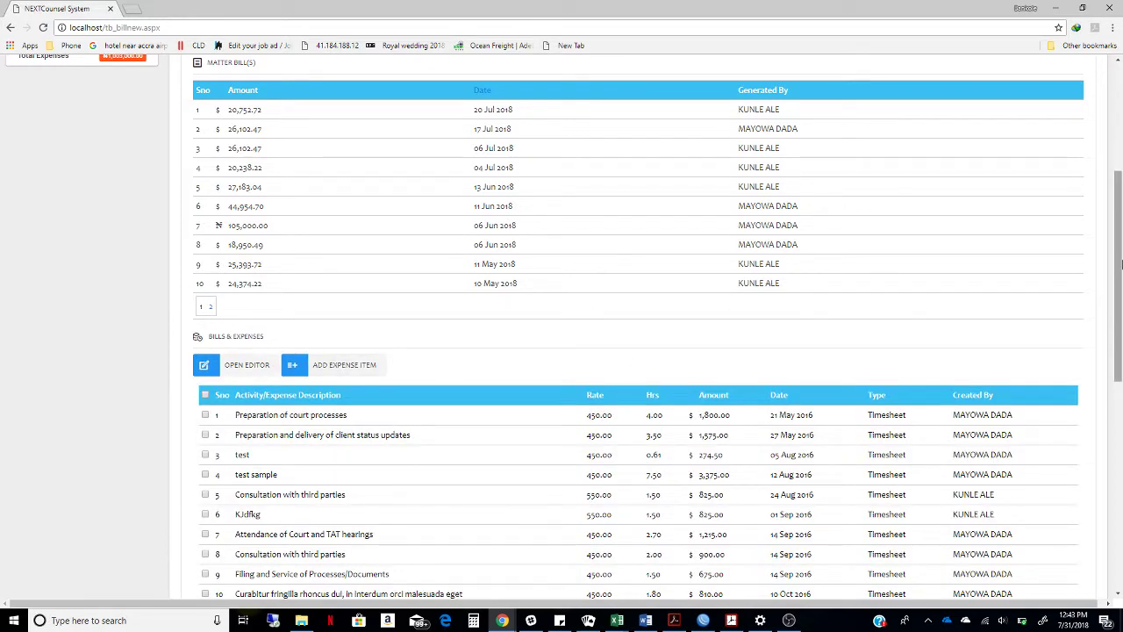
scroll(954, 313, down, 1)
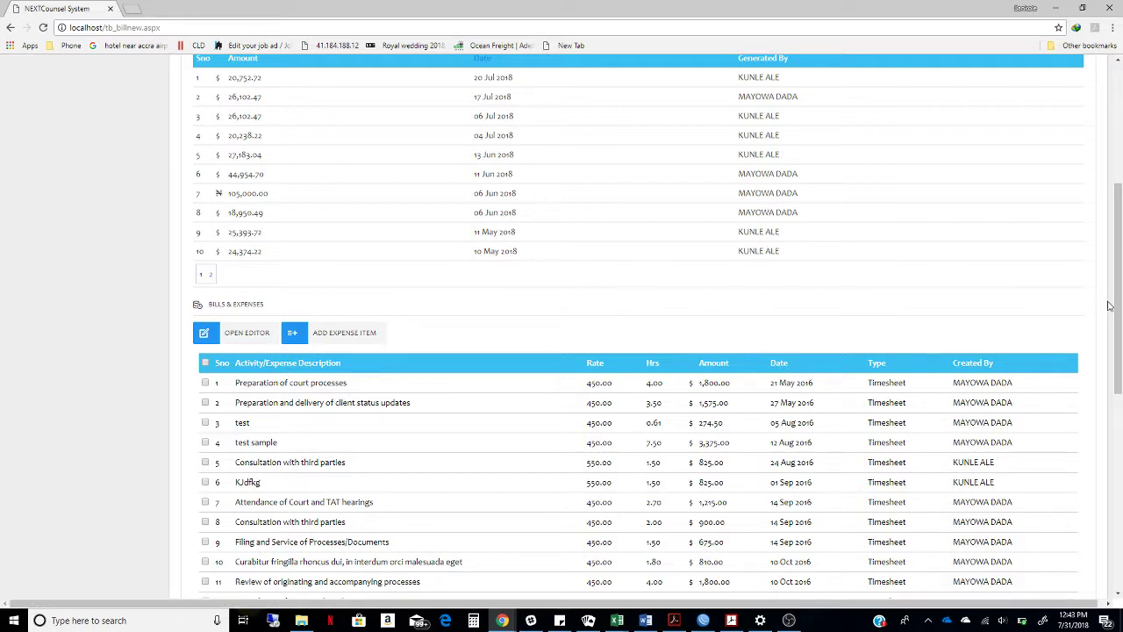
scroll(1110, 305, down, 5)
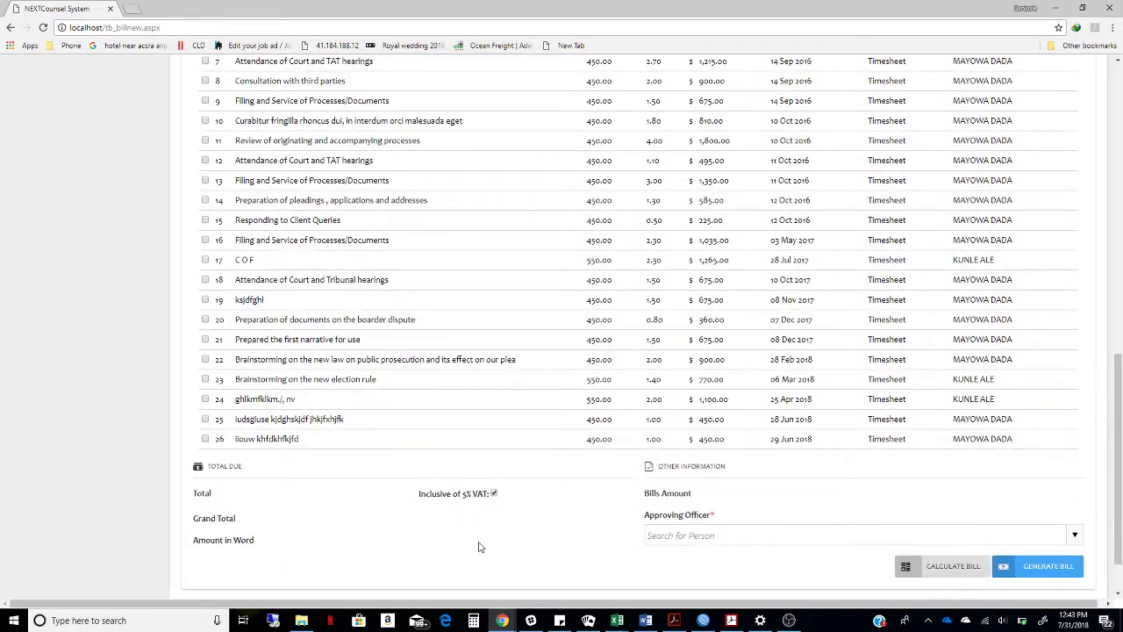
click(933, 569)
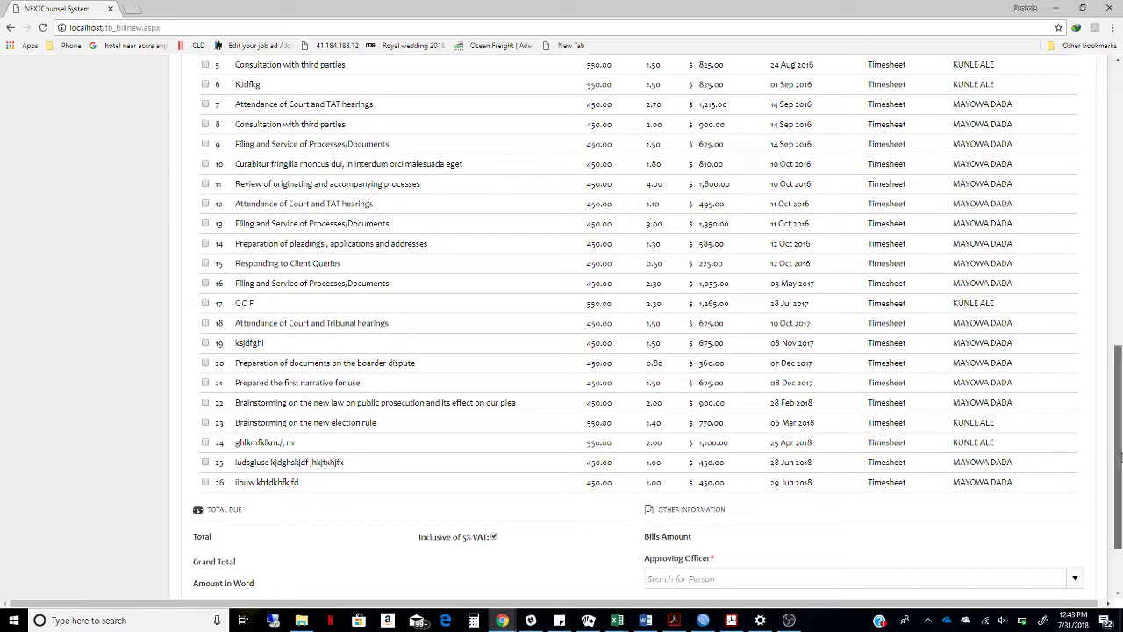
scroll(1120, 457, down, 2)
click(937, 507)
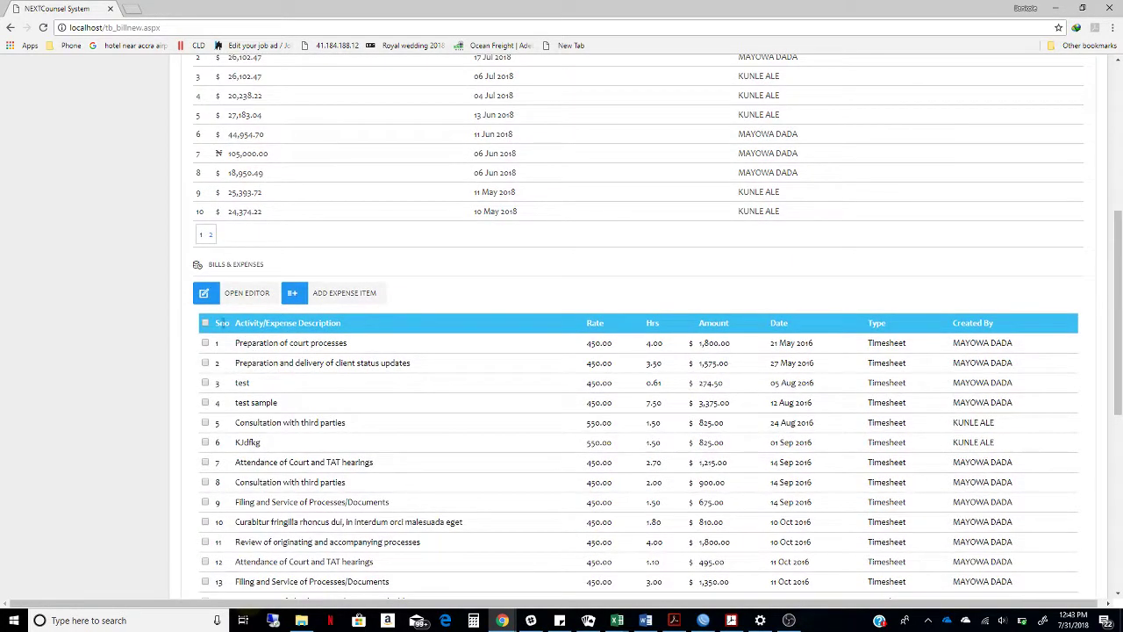
Select every expense line and calculate the bill
click(205, 324)
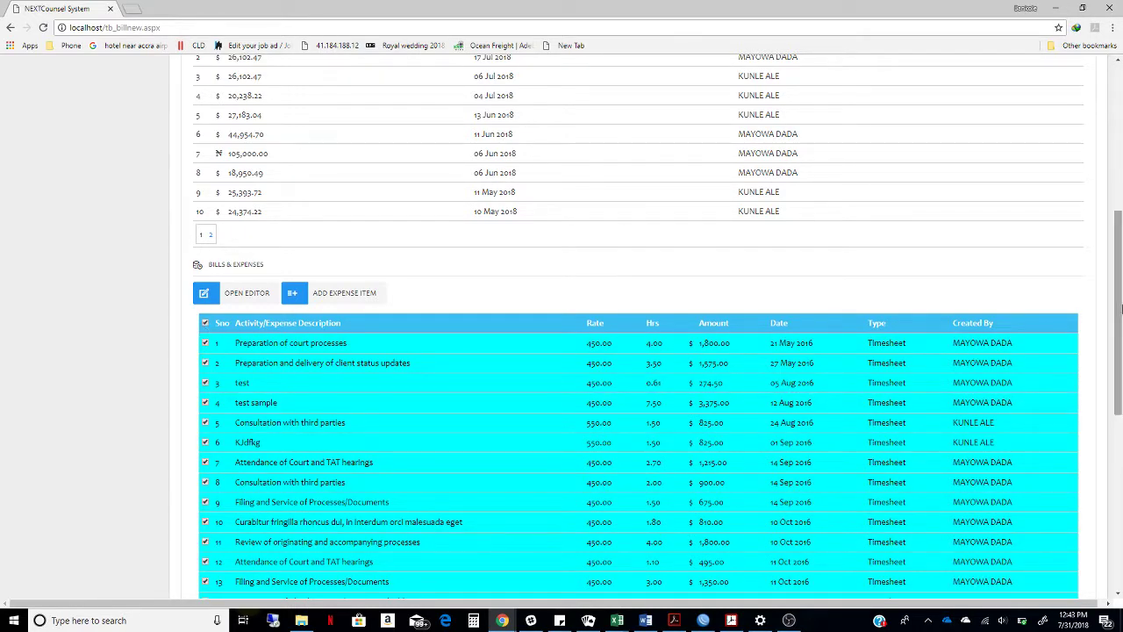
scroll(1117, 334, down, 5)
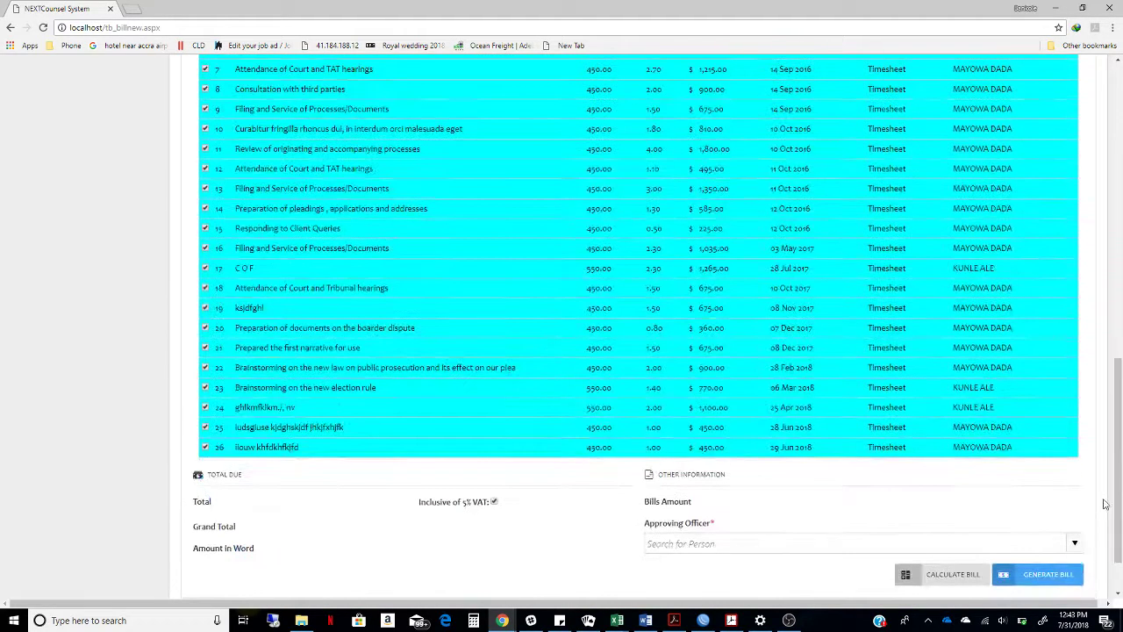
click(950, 576)
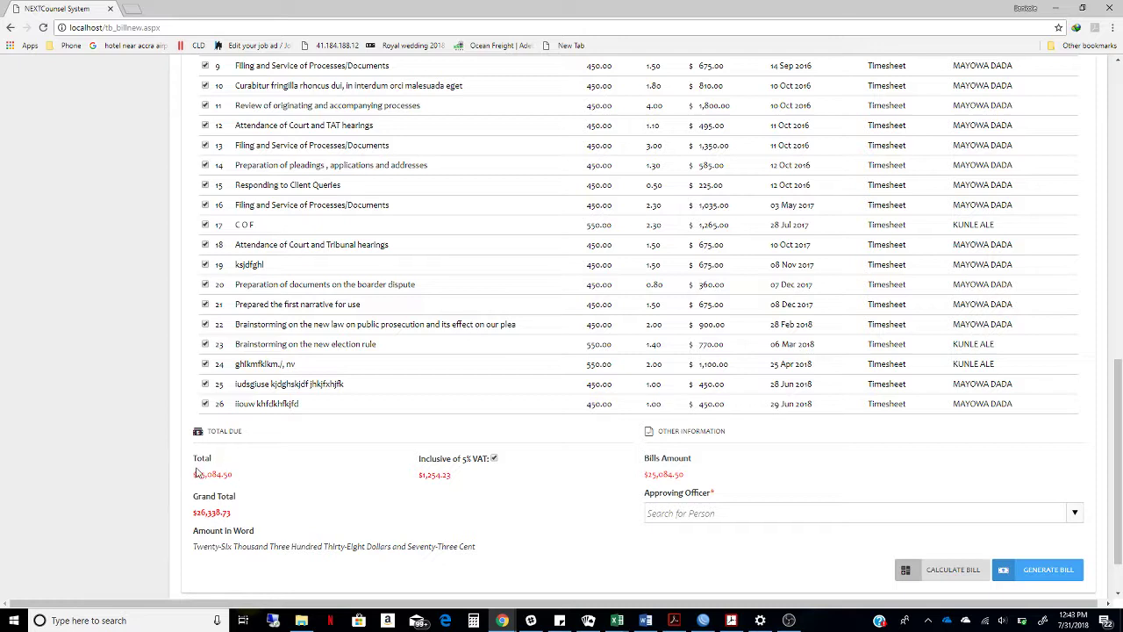
Untick rows 26, 24, 22 and 20, then recalculate the bill to 19,704.50
click(205, 405)
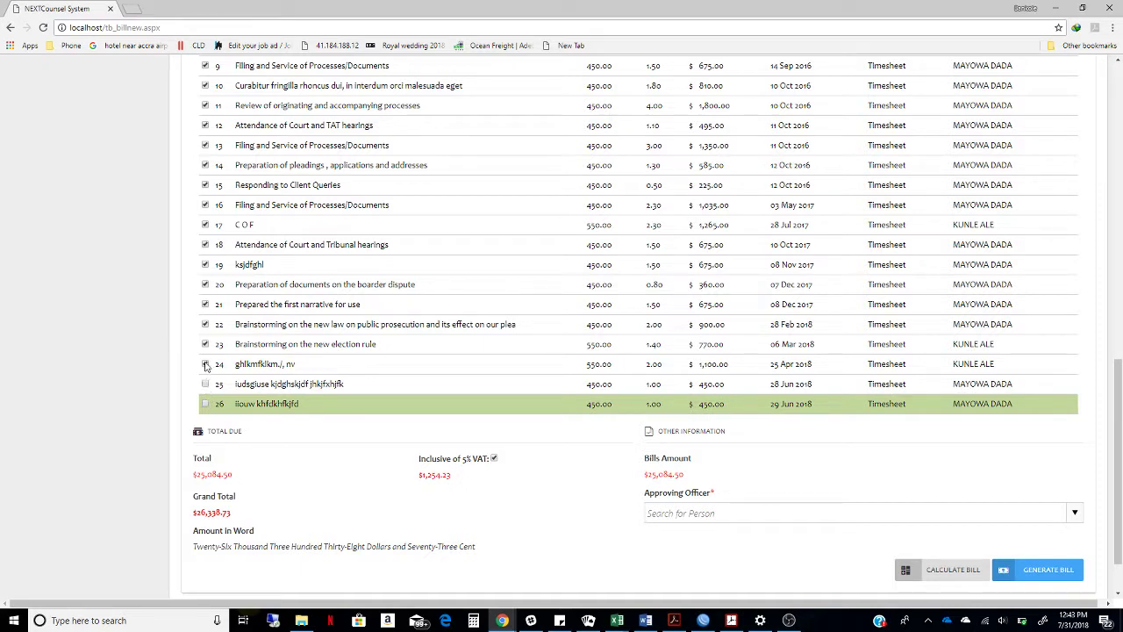
click(206, 365)
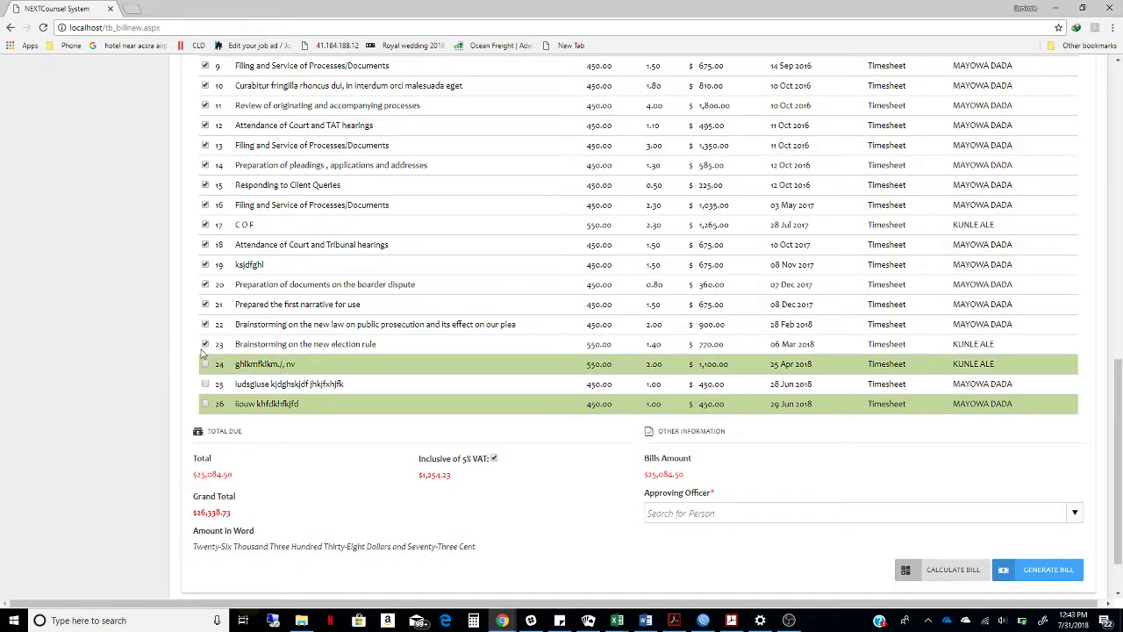
click(205, 324)
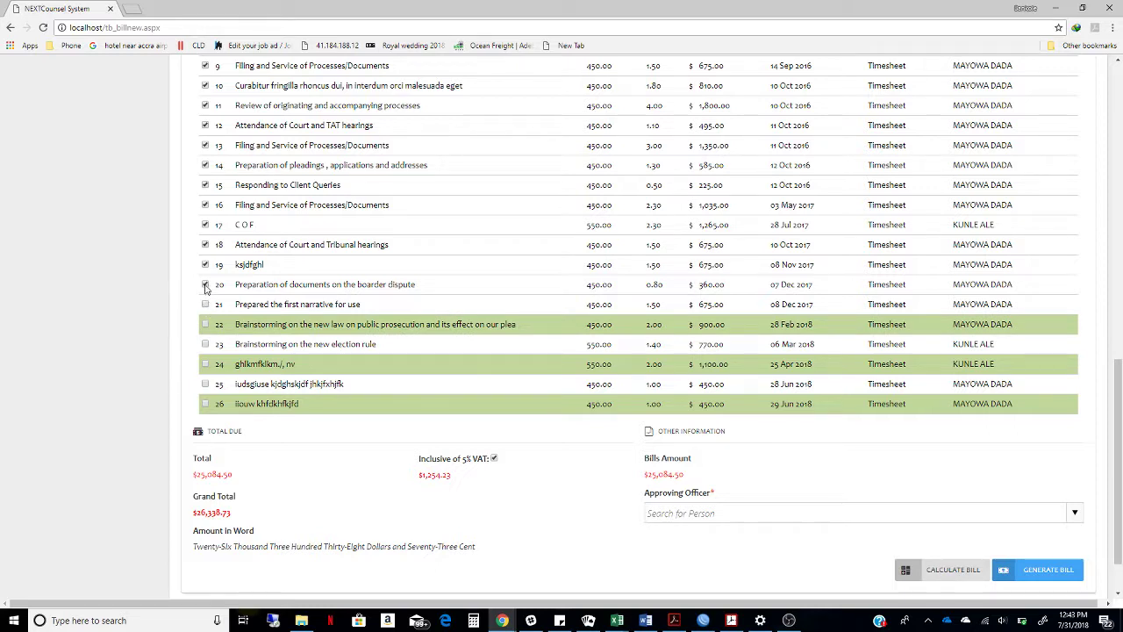
click(205, 285)
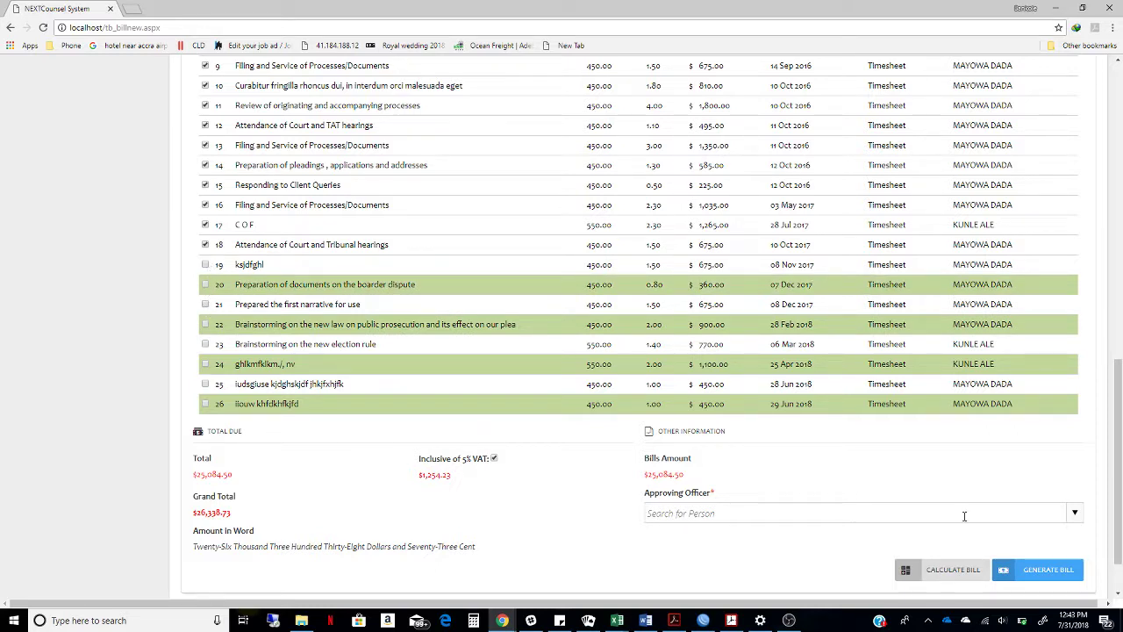
click(954, 573)
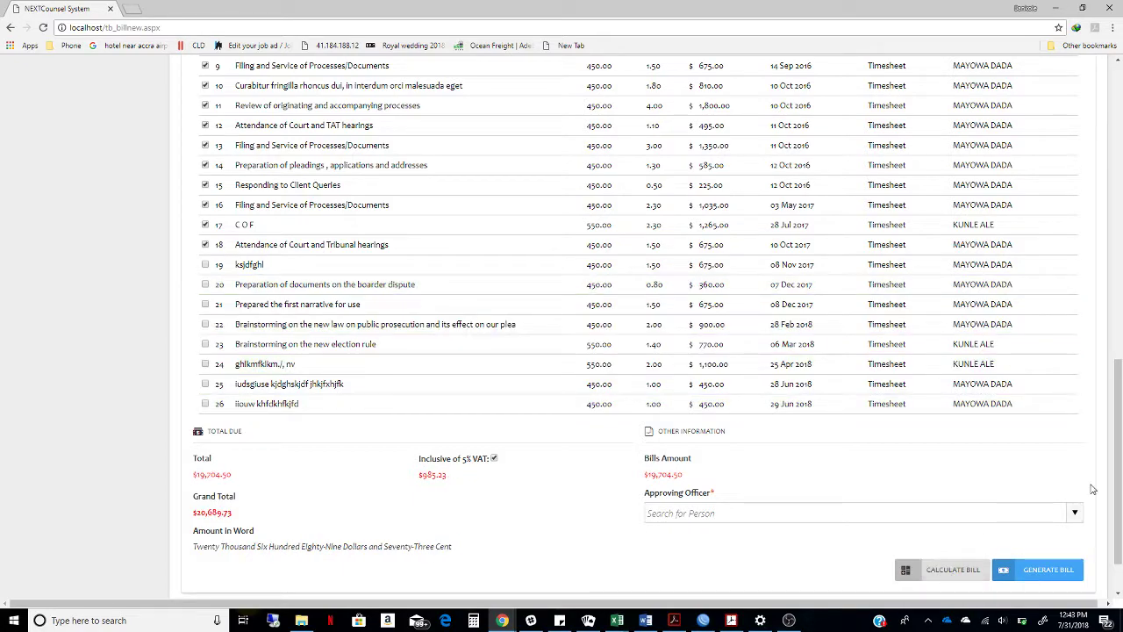
Choose the Accounts Officer in the Approving Officer dropdown
drag(1118, 486, 1121, 524)
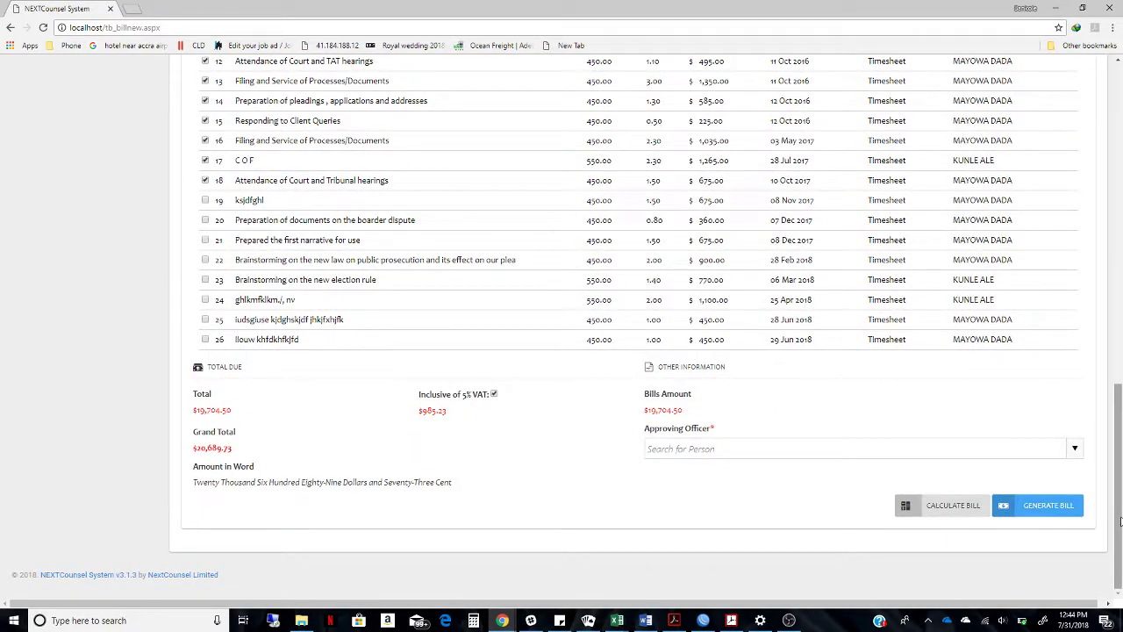
click(875, 448)
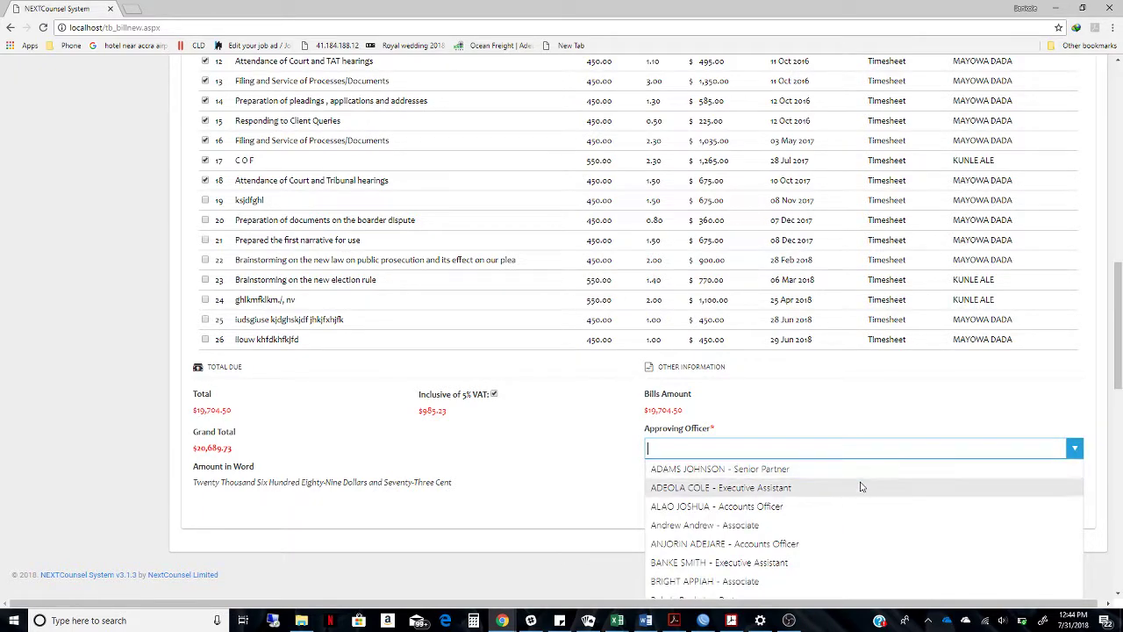
click(860, 505)
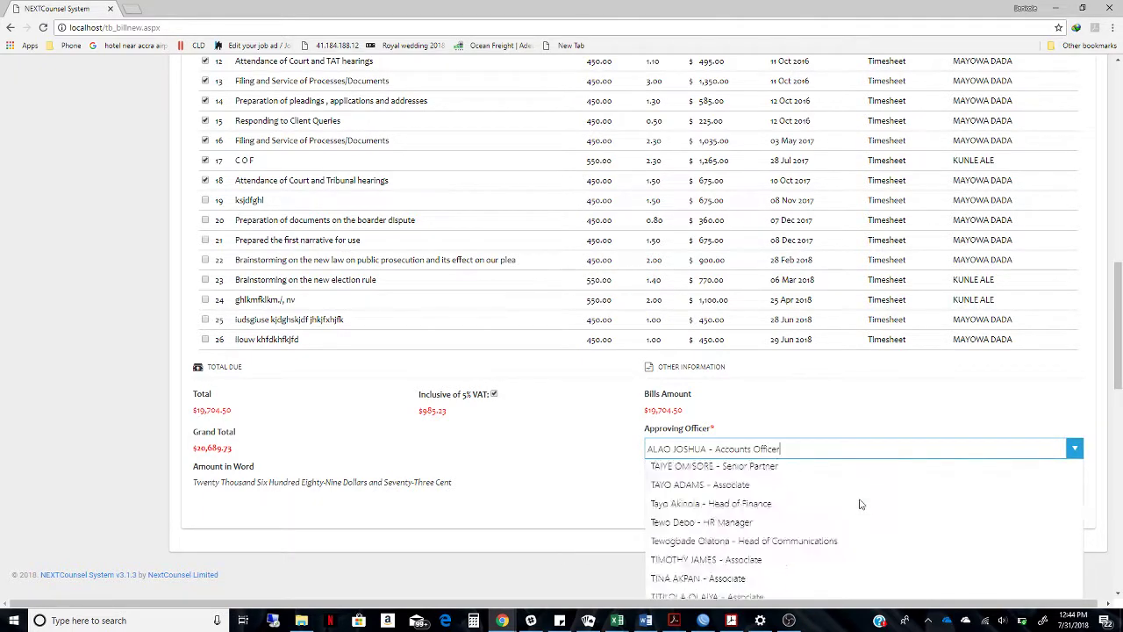
mouse_move(1120, 401)
mouse_down()
mouse_move(1109, 250)
mouse_move(1119, 379)
mouse_up()
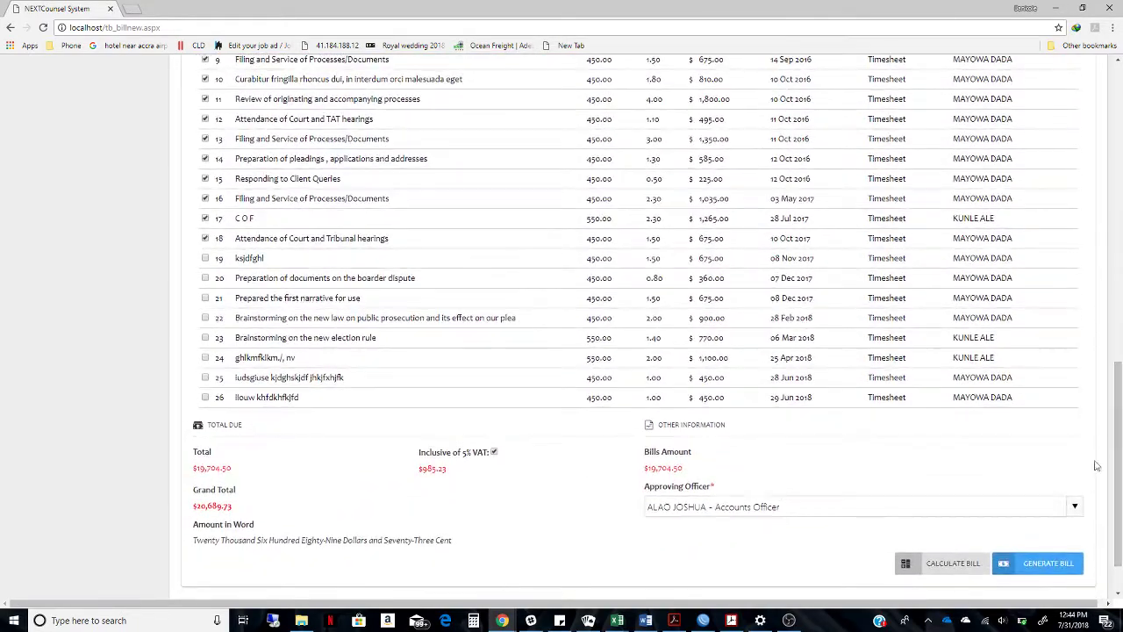
Generate the First Project bill, confirming the prompt and the success alert
click(1056, 567)
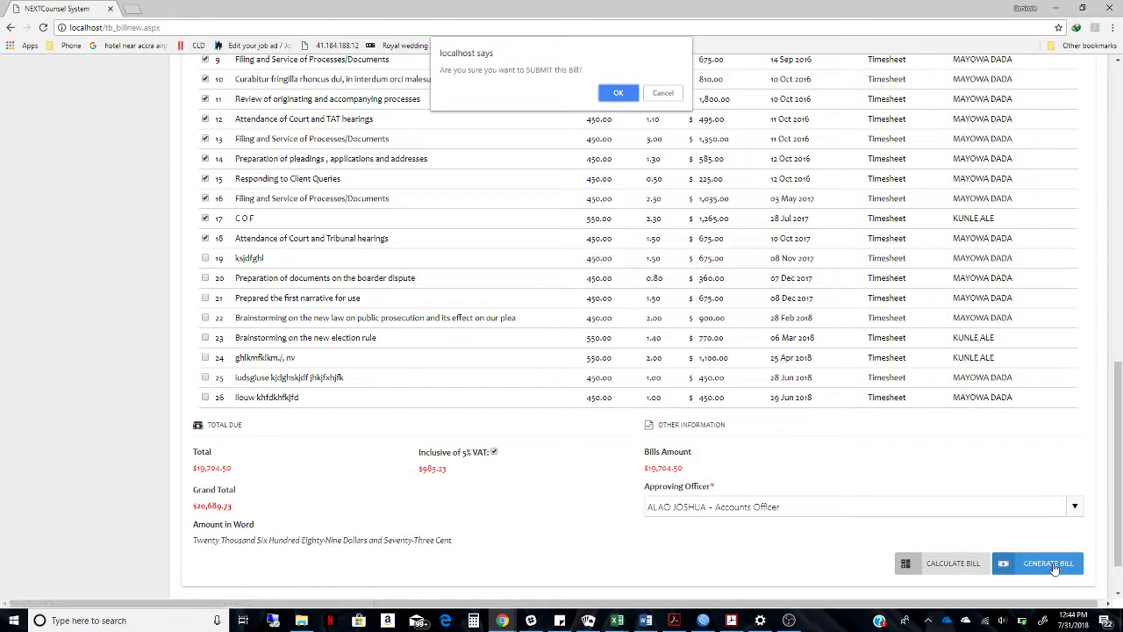
click(616, 93)
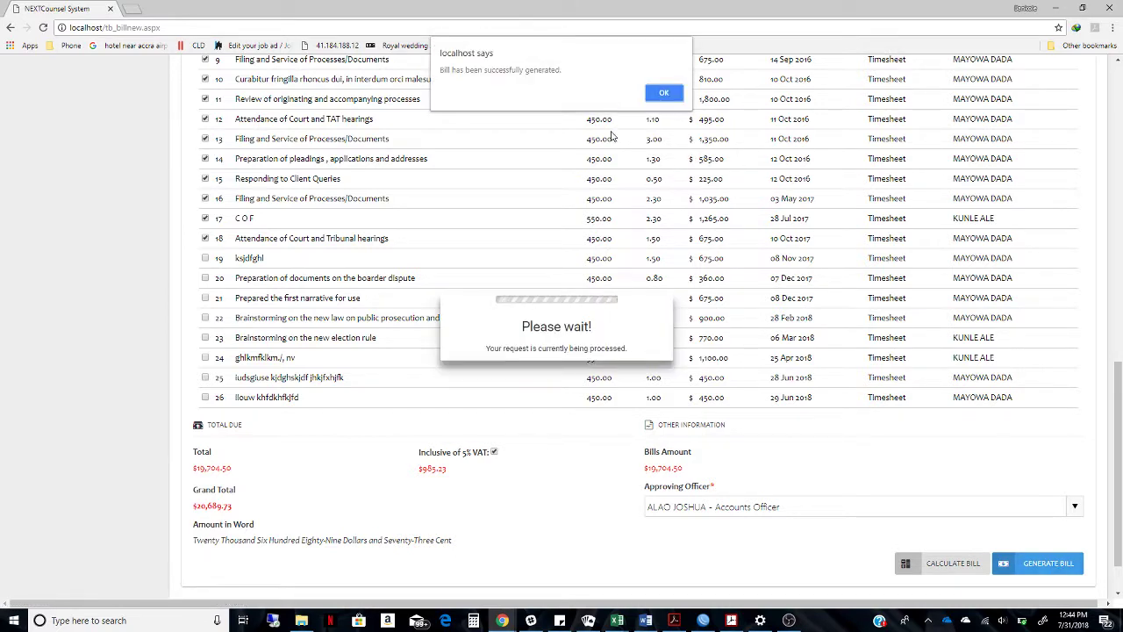
click(662, 93)
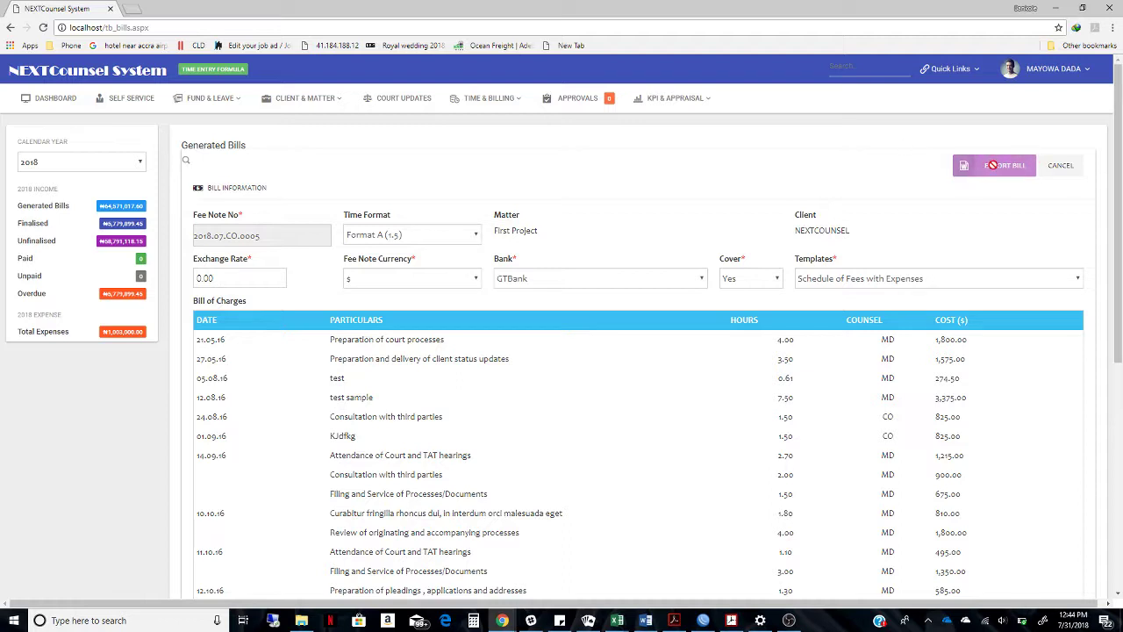
Log out and log back in with the accounts officer's username and password
click(1036, 76)
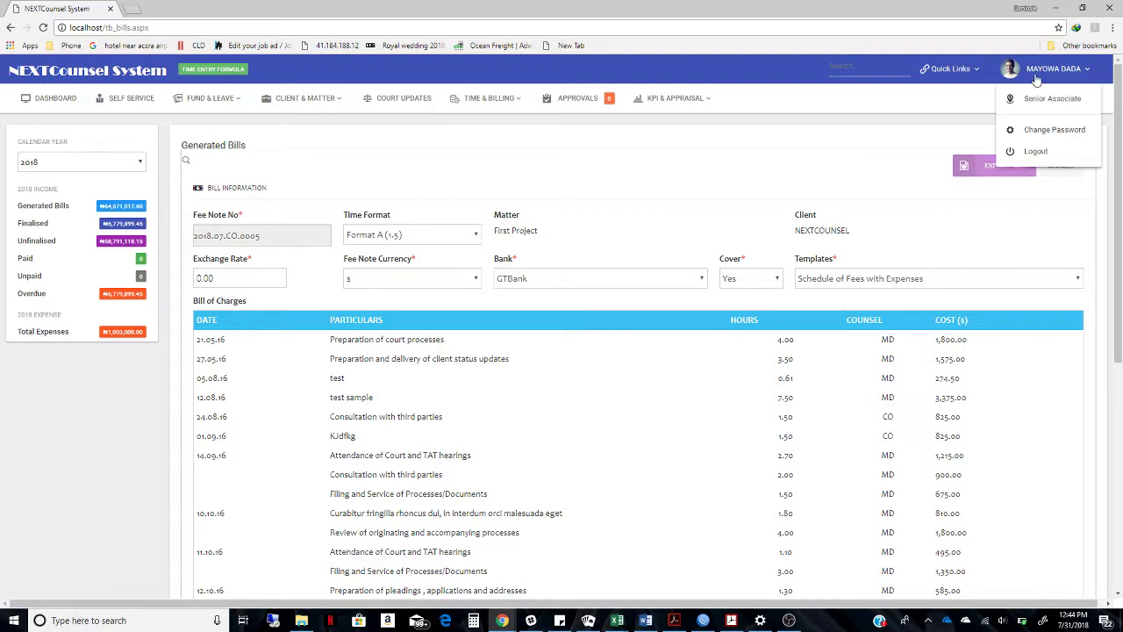
click(1046, 154)
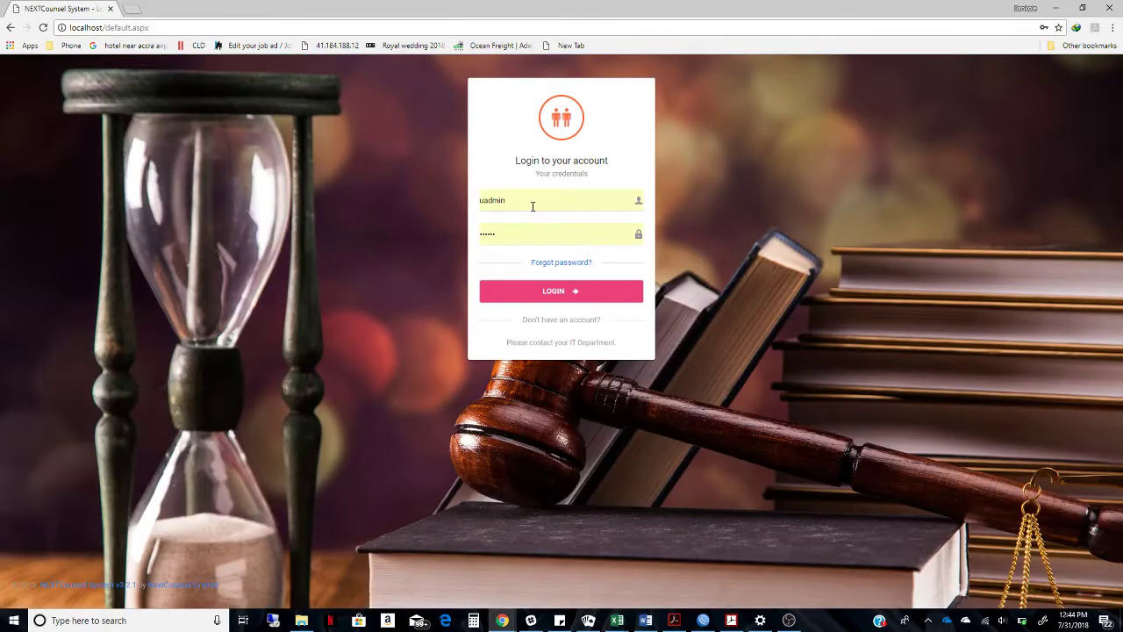
double_click(530, 201)
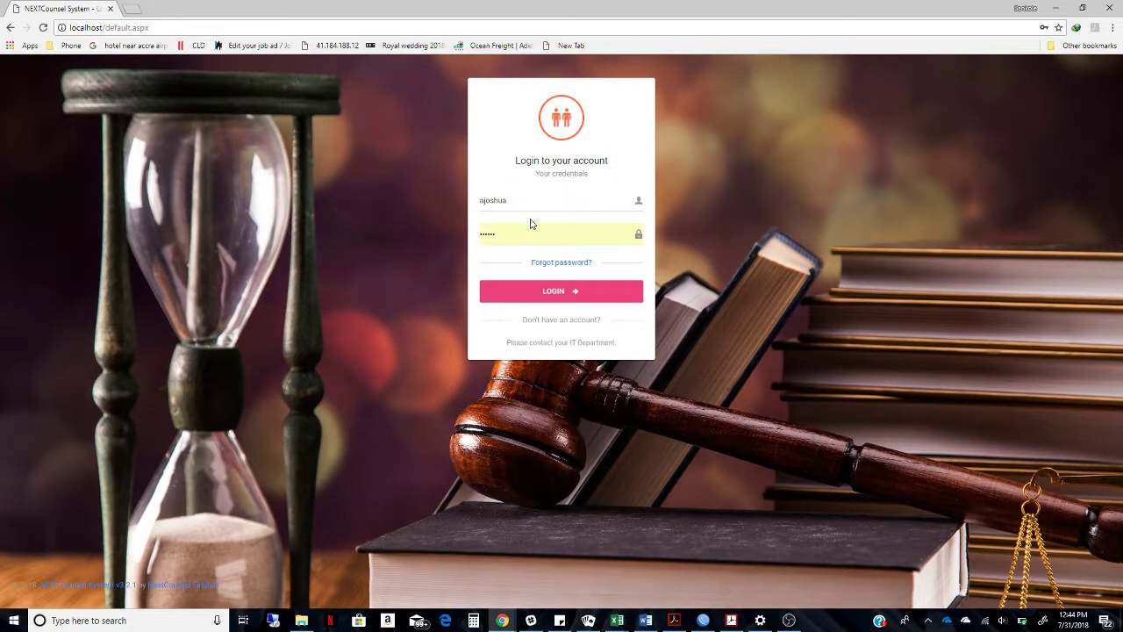
click(532, 226)
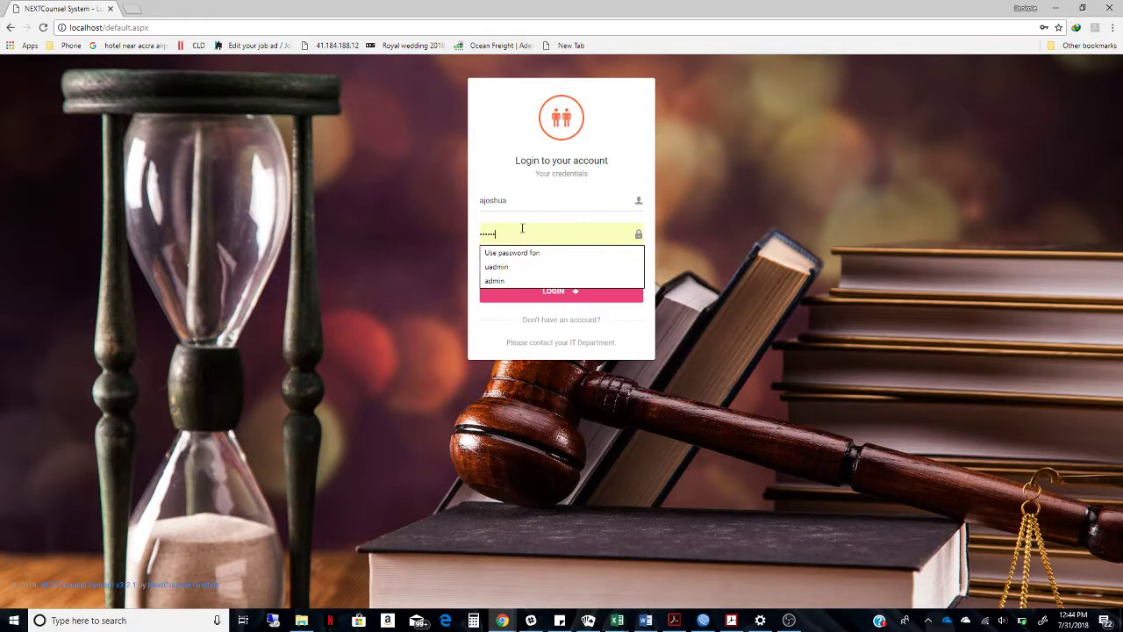
click(414, 156)
click(550, 228)
key(ctrl+a)
text(a)
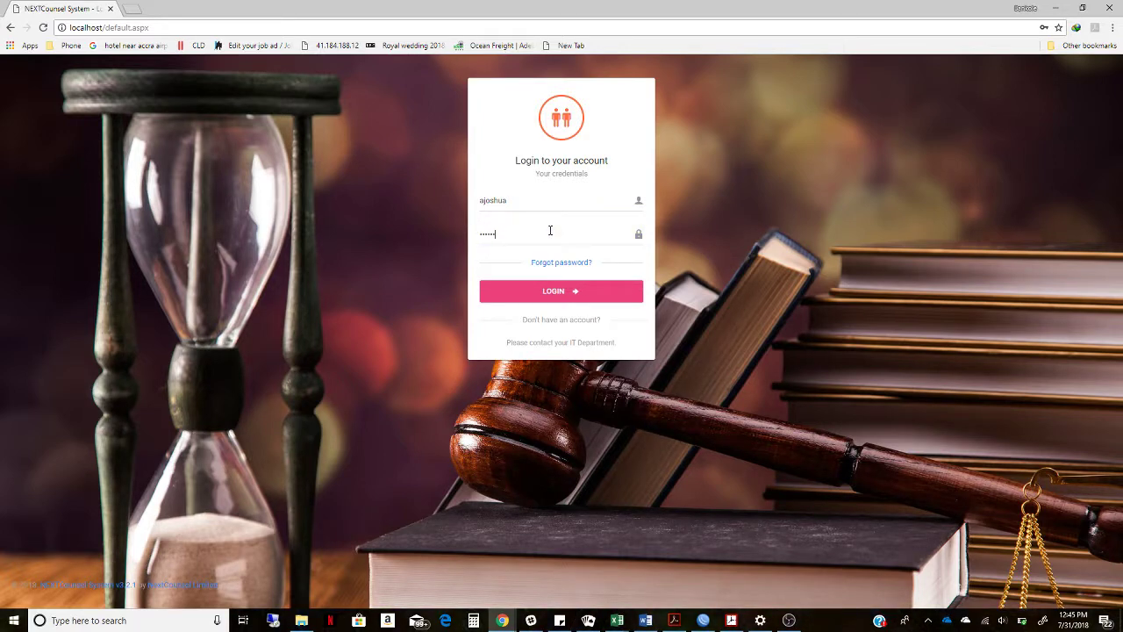
click(555, 294)
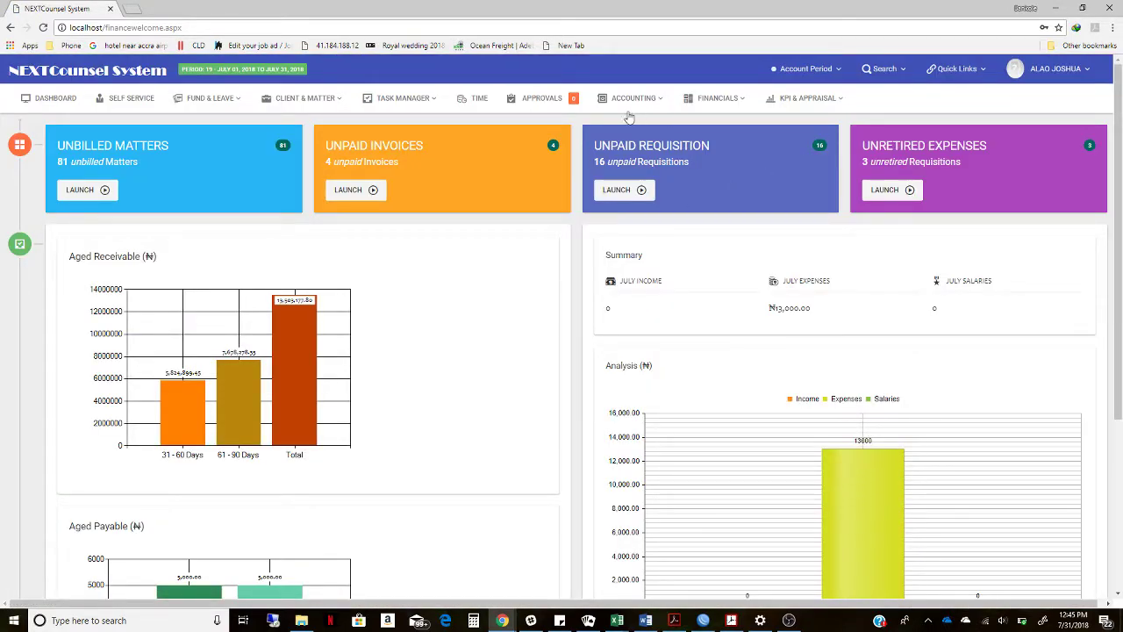
Open the Generated Bills tab in Financials > Revenue Manager
click(709, 102)
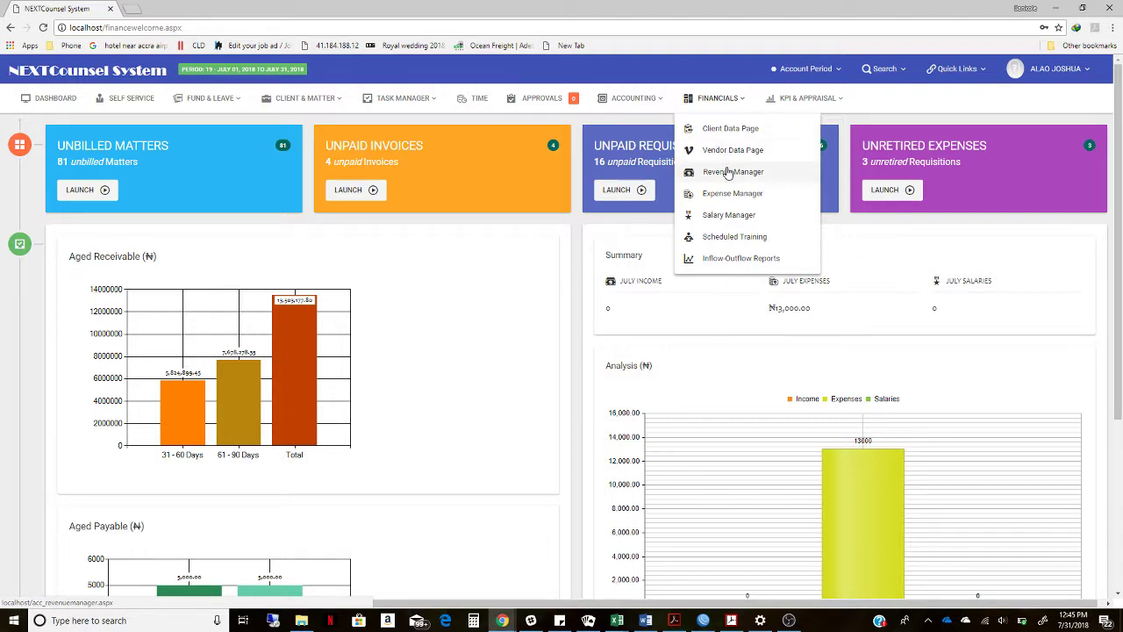
click(727, 172)
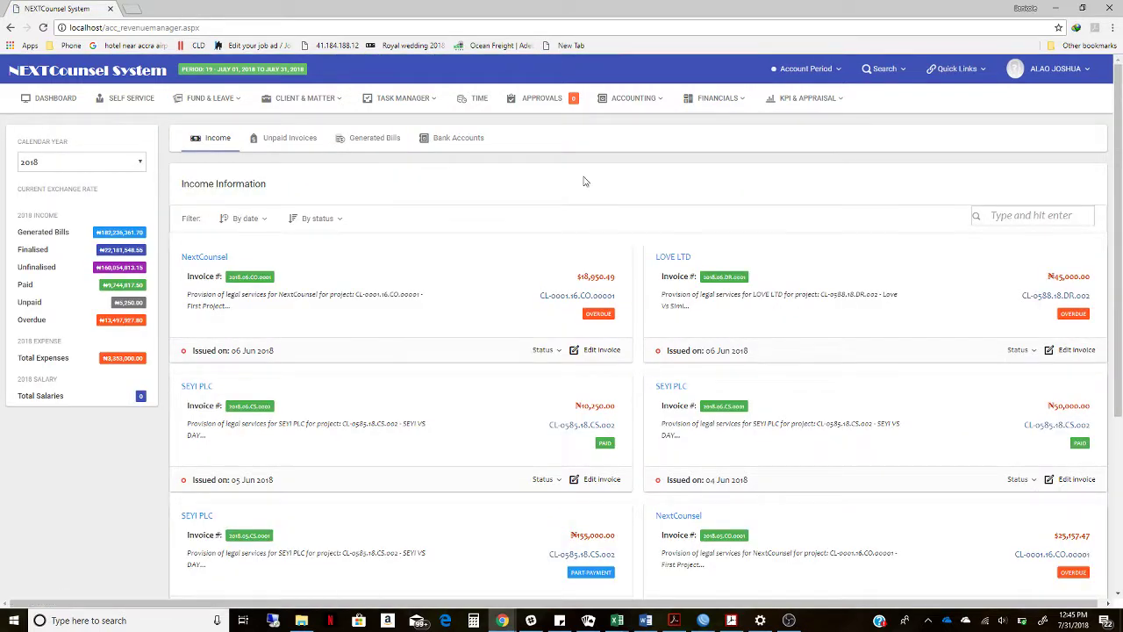
click(358, 140)
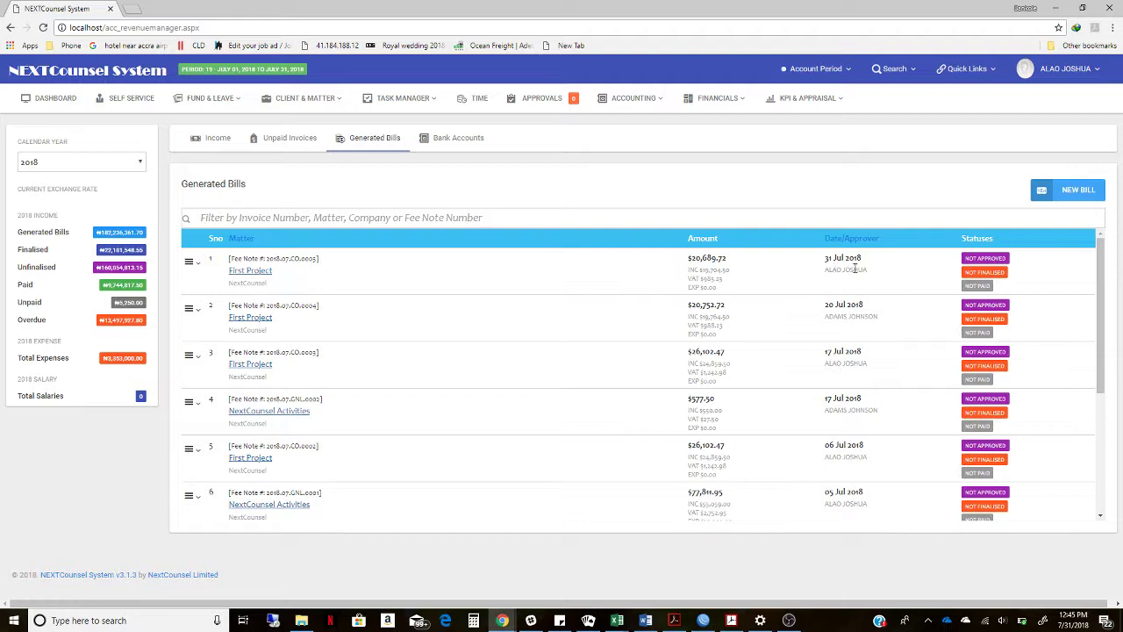
Review the newest bill's edit form, then return to the income invoices page
click(192, 265)
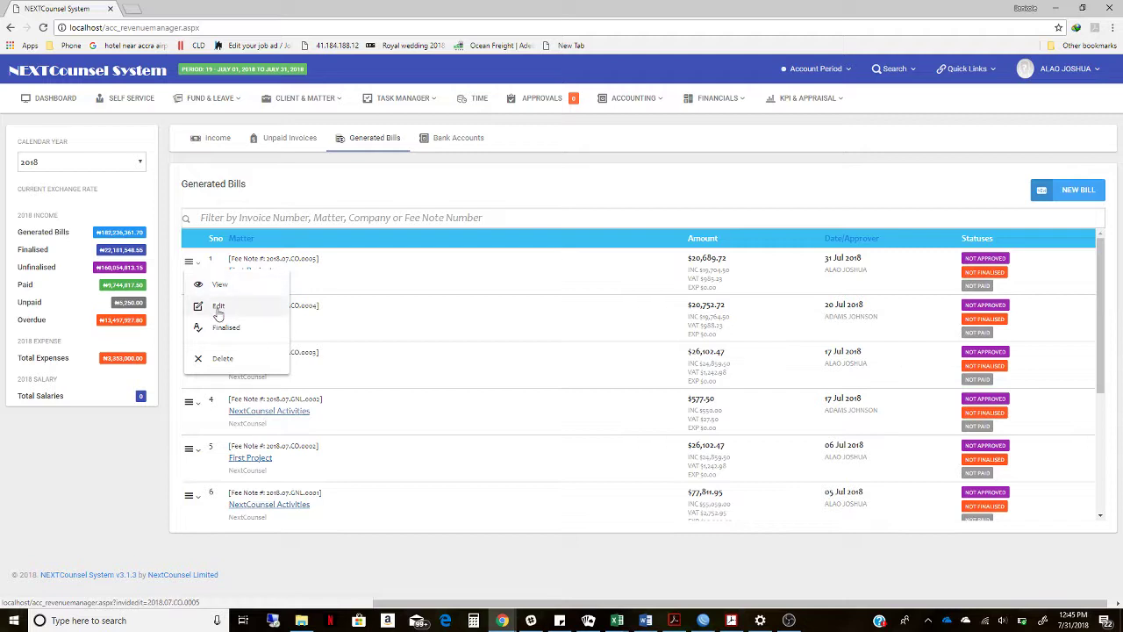
click(217, 306)
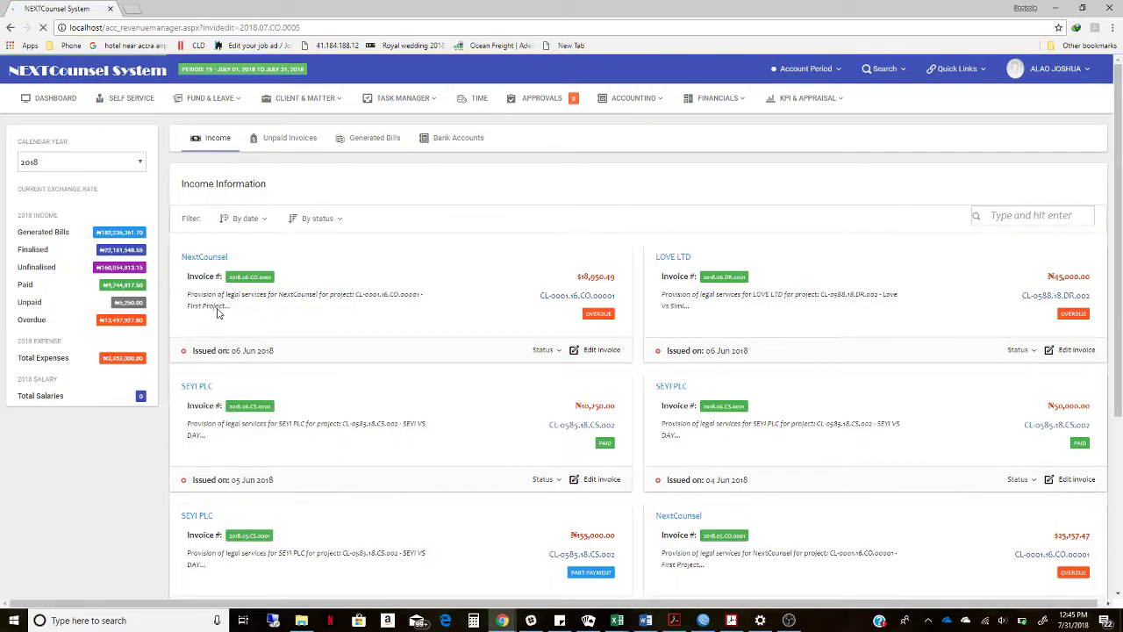
click(357, 139)
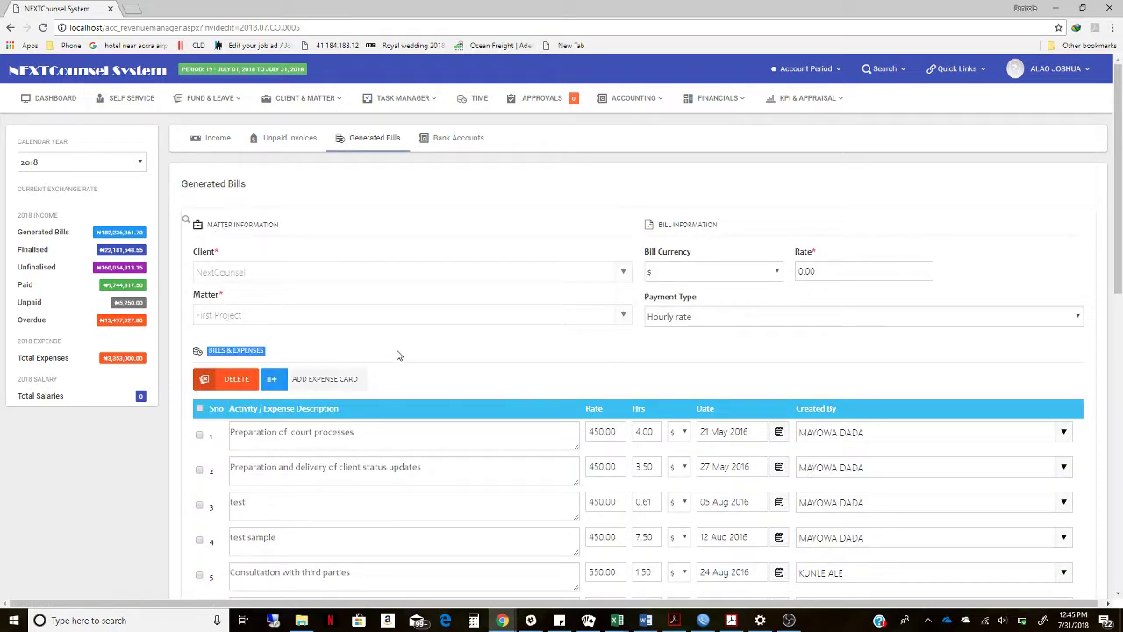
scroll(402, 457, down, 1)
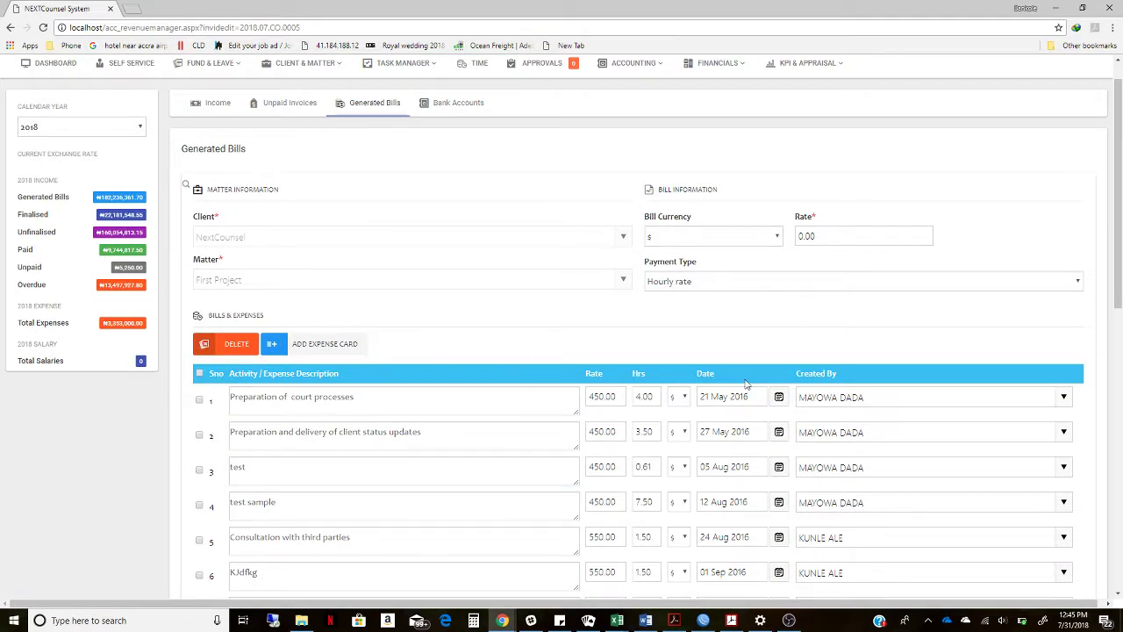
drag(1120, 301, 1086, 145)
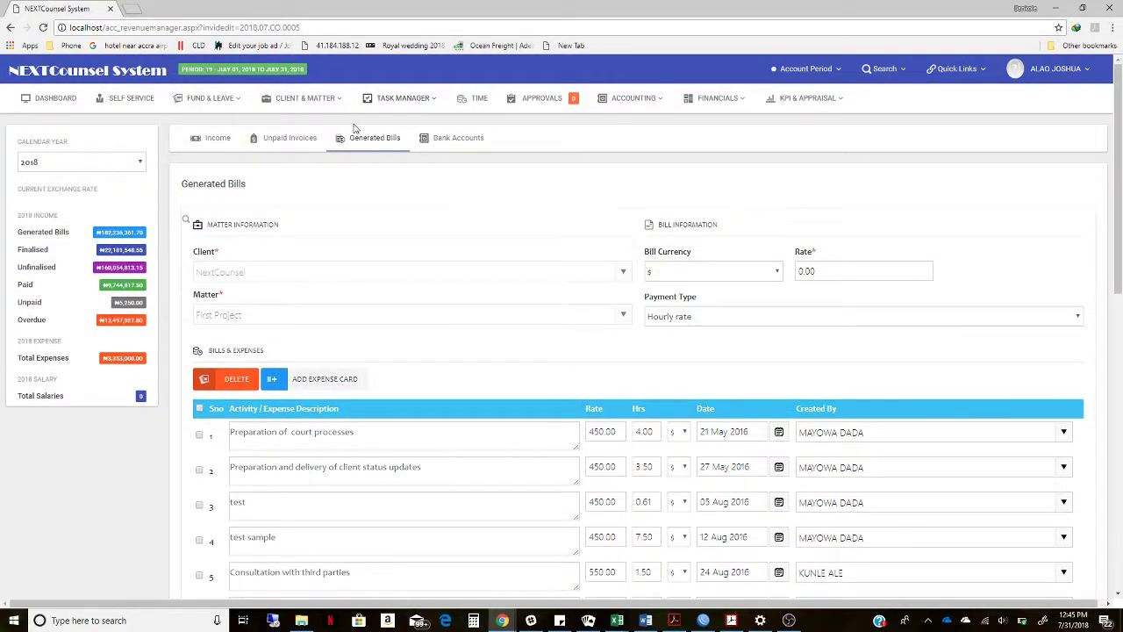
click(11, 27)
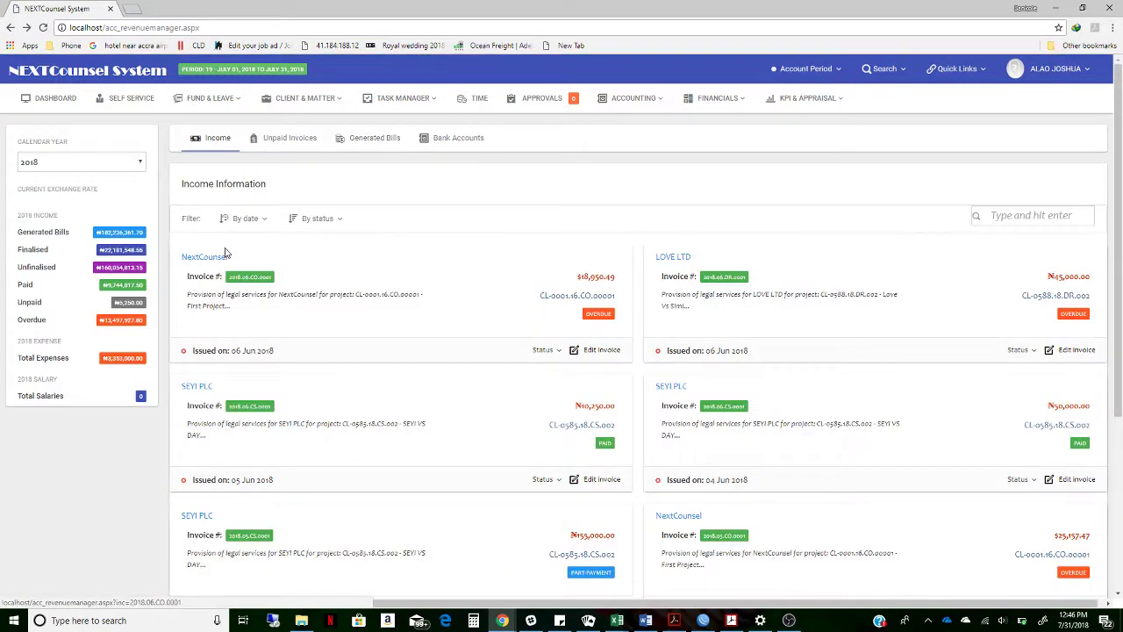
Open the newest bill's details and show its time formats, Format A (1.5) and Format B
click(368, 143)
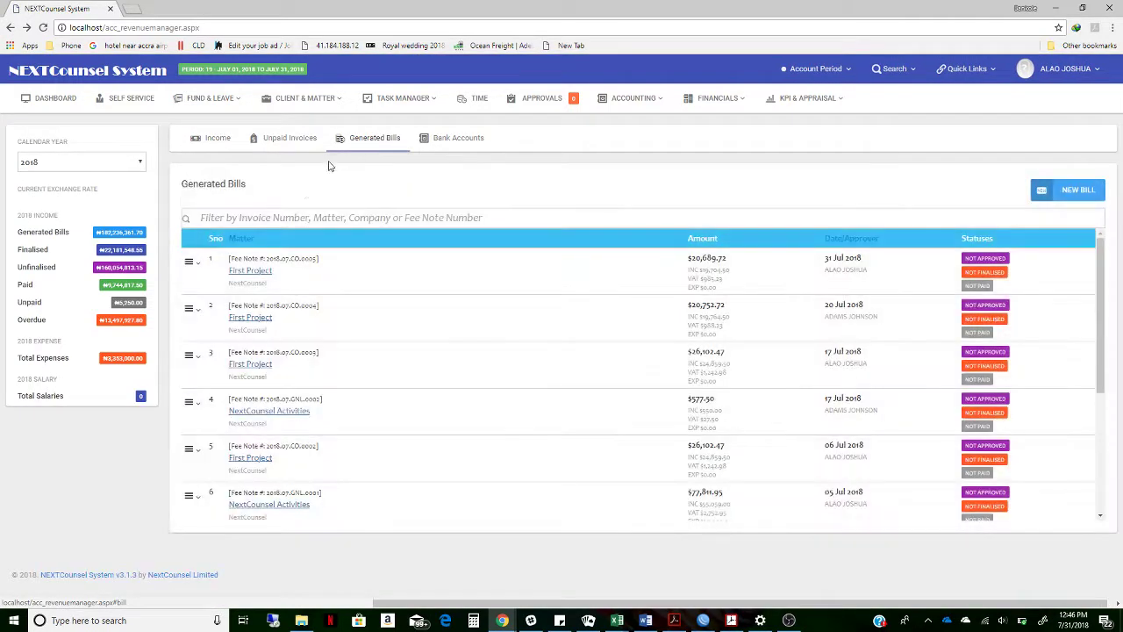
click(190, 262)
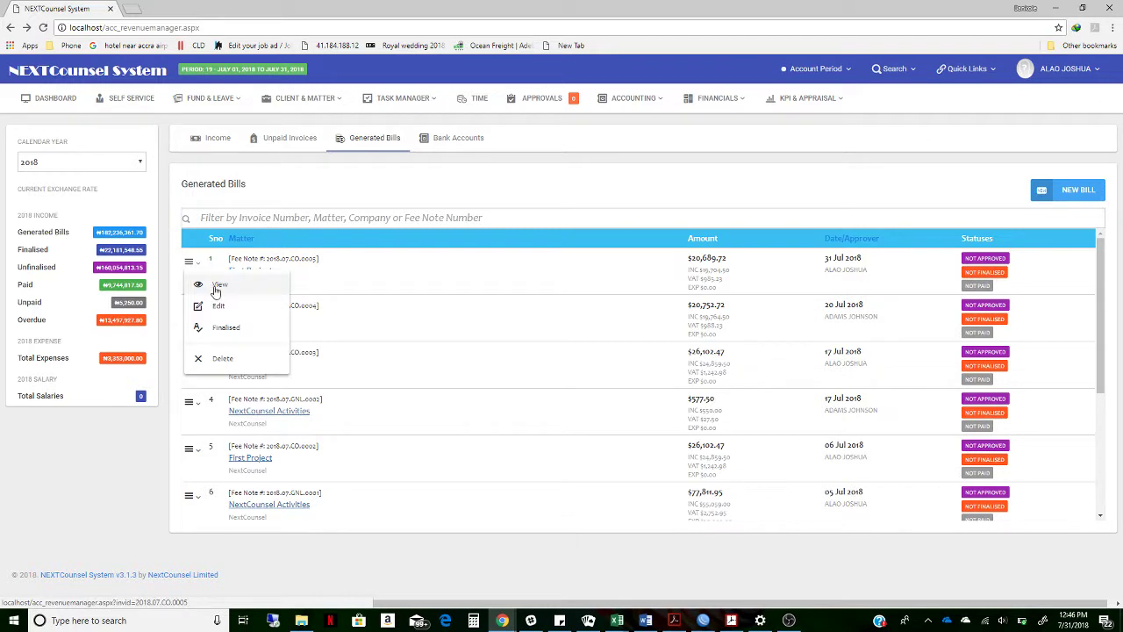
click(217, 288)
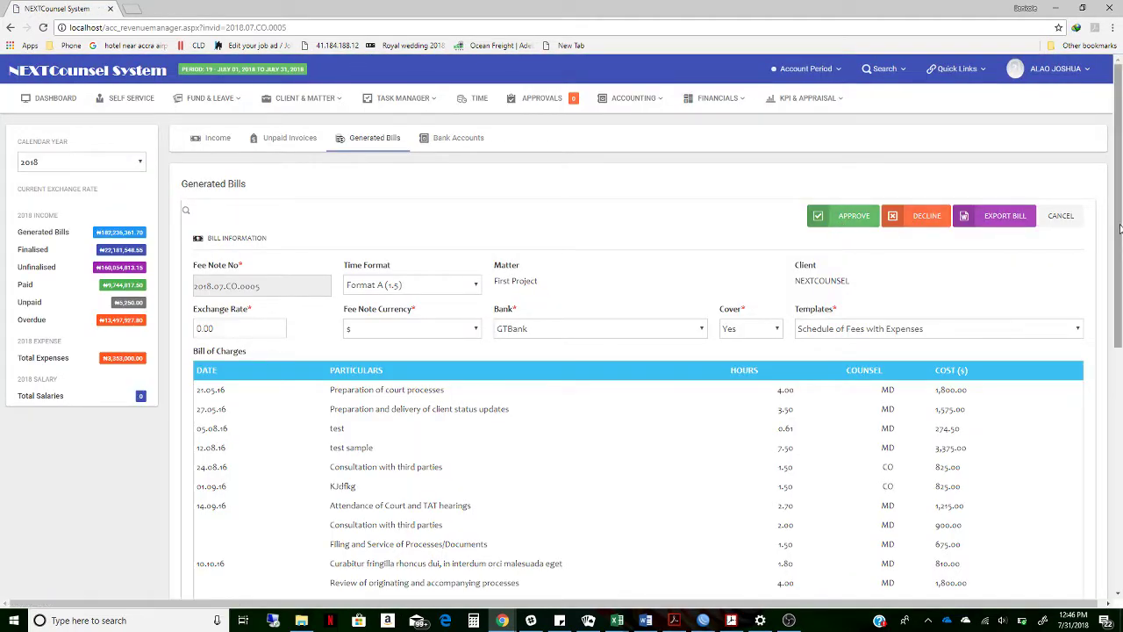
scroll(1121, 235, down, 1)
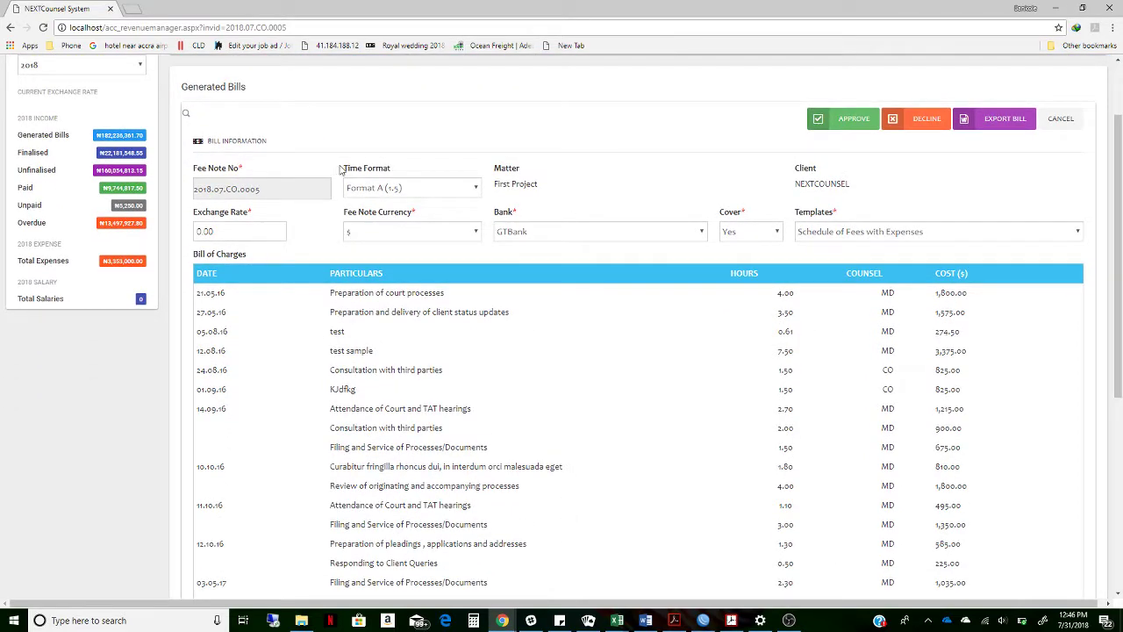
click(419, 193)
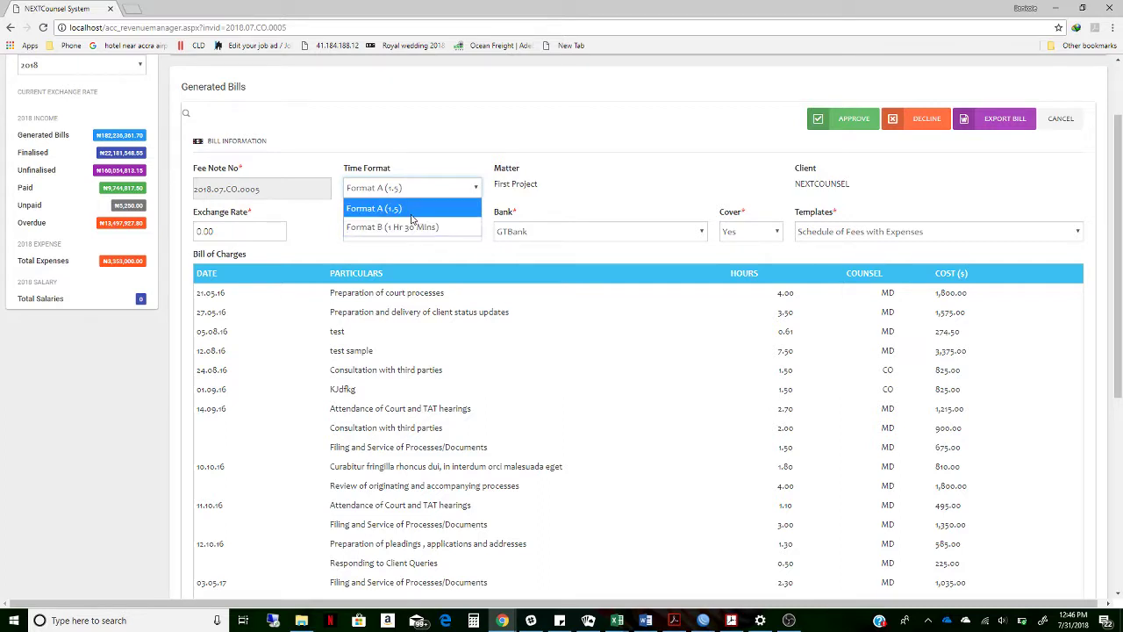
Keep time Format A (1.5) and set the exchange rate to 350.00
click(532, 199)
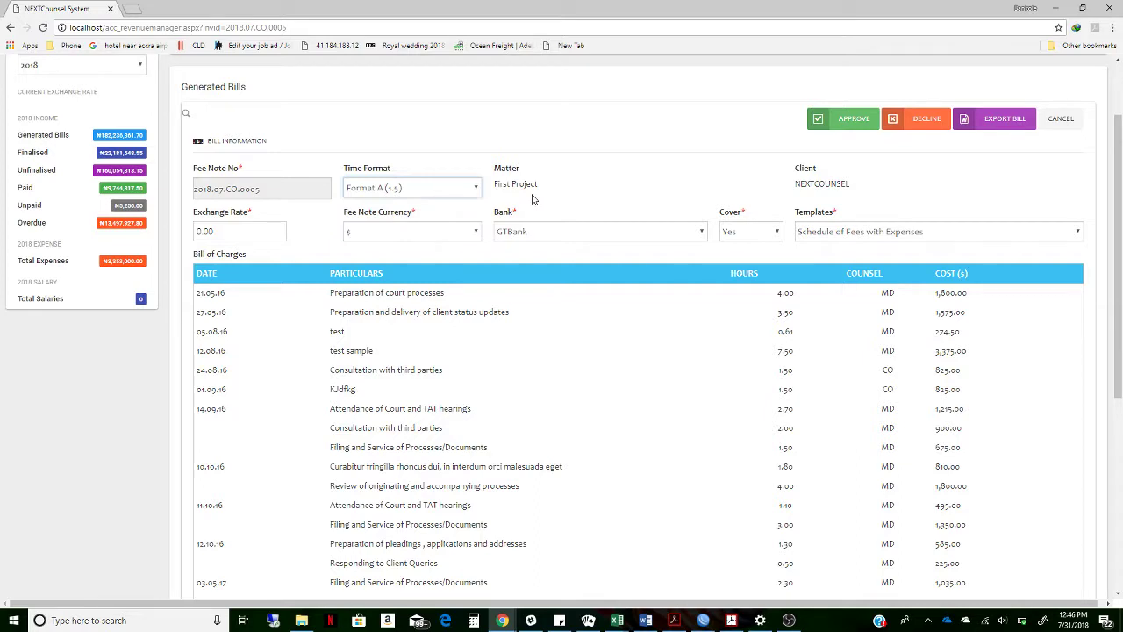
click(235, 234)
text(350)
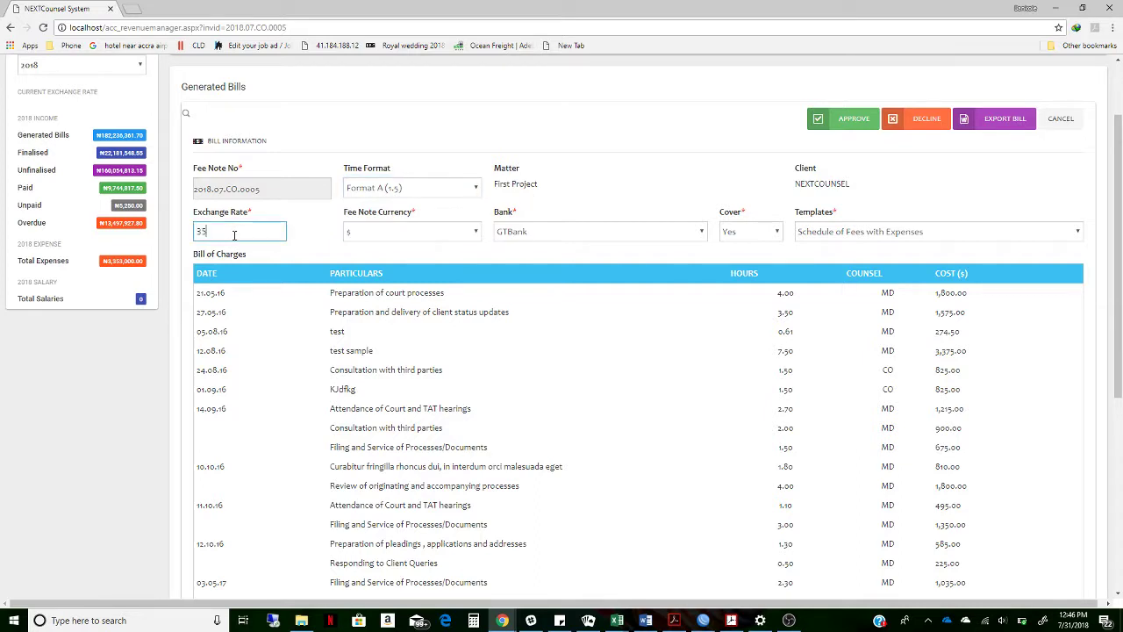
click(396, 230)
click(399, 229)
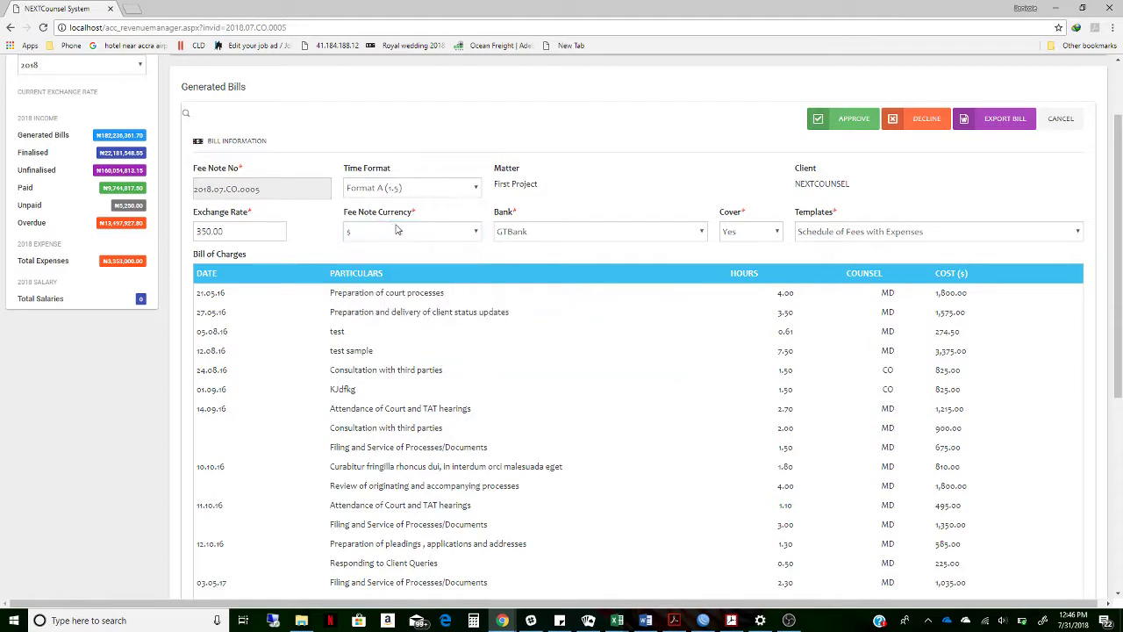
Keep GTBank, cover Yes and the Schedule of Fees with Expenses template, then check the totals
click(511, 234)
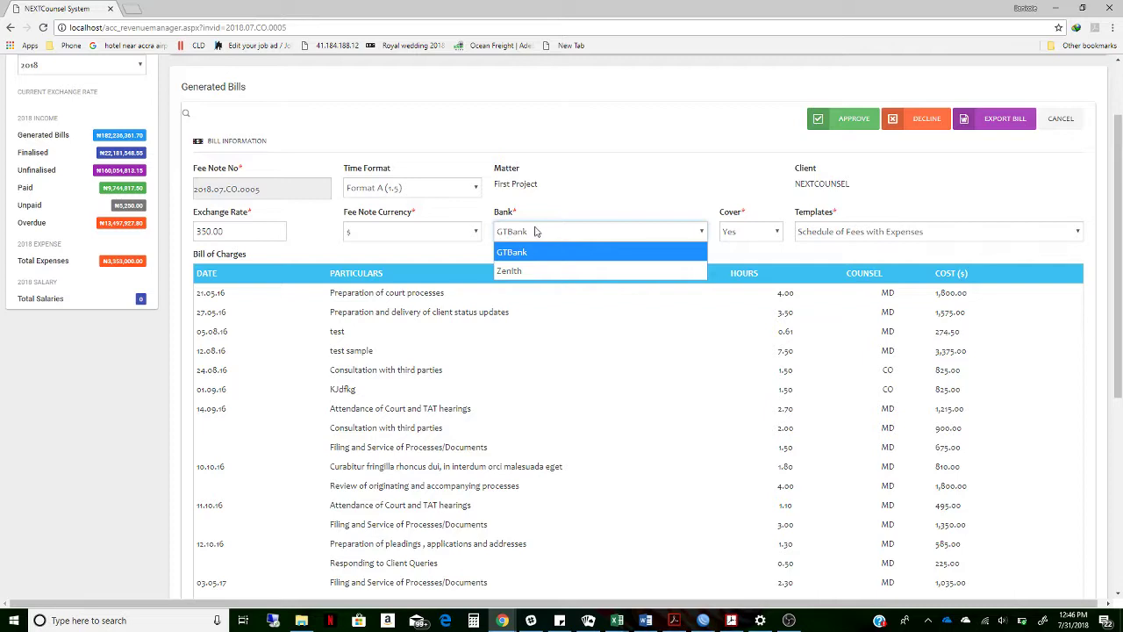
click(685, 252)
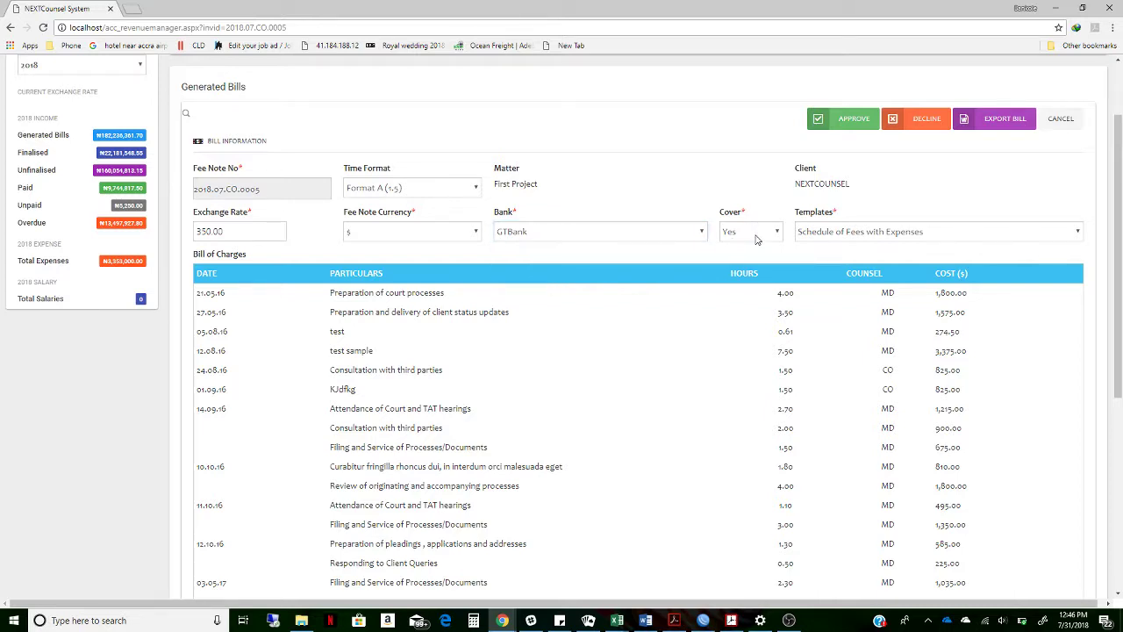
click(757, 236)
click(757, 235)
click(849, 232)
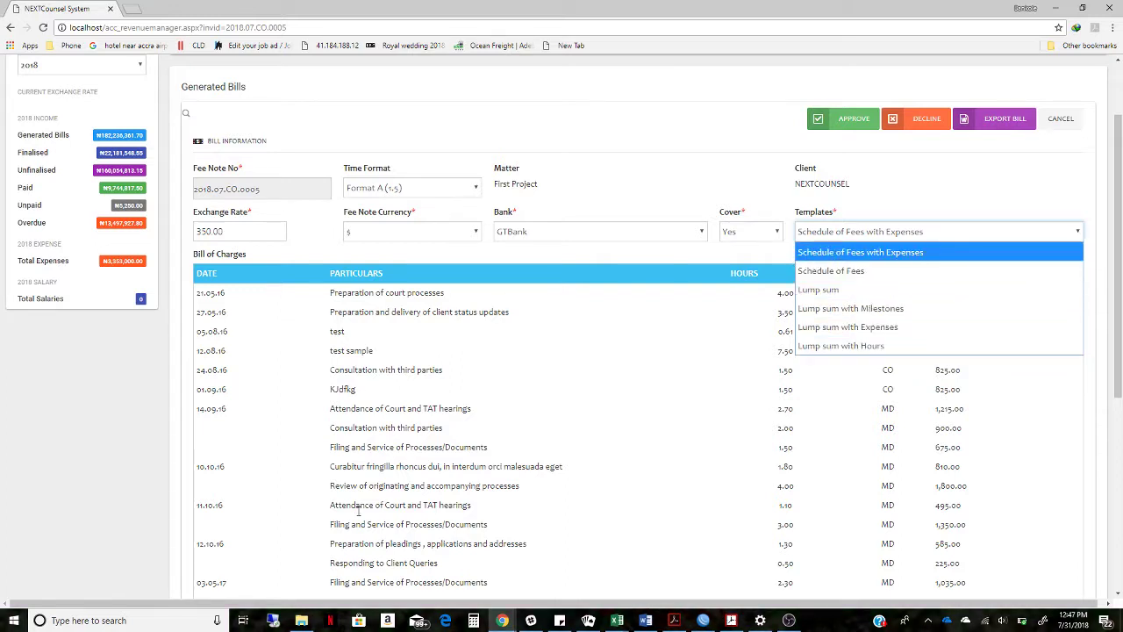
click(838, 255)
drag(1118, 224, 1118, 474)
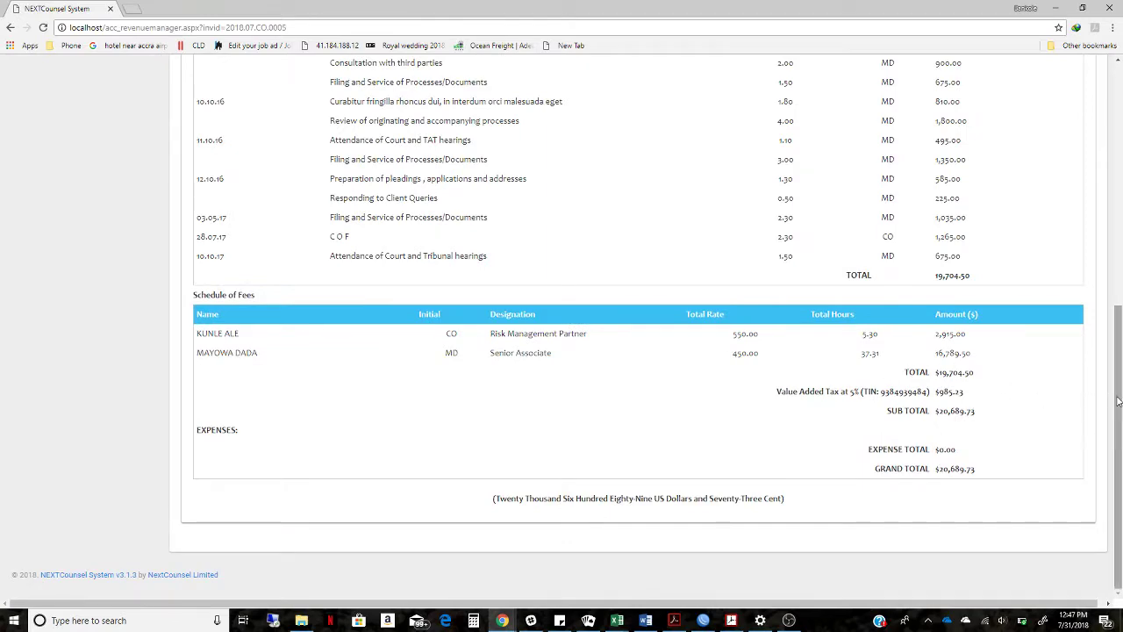
drag(1118, 402, 1109, 184)
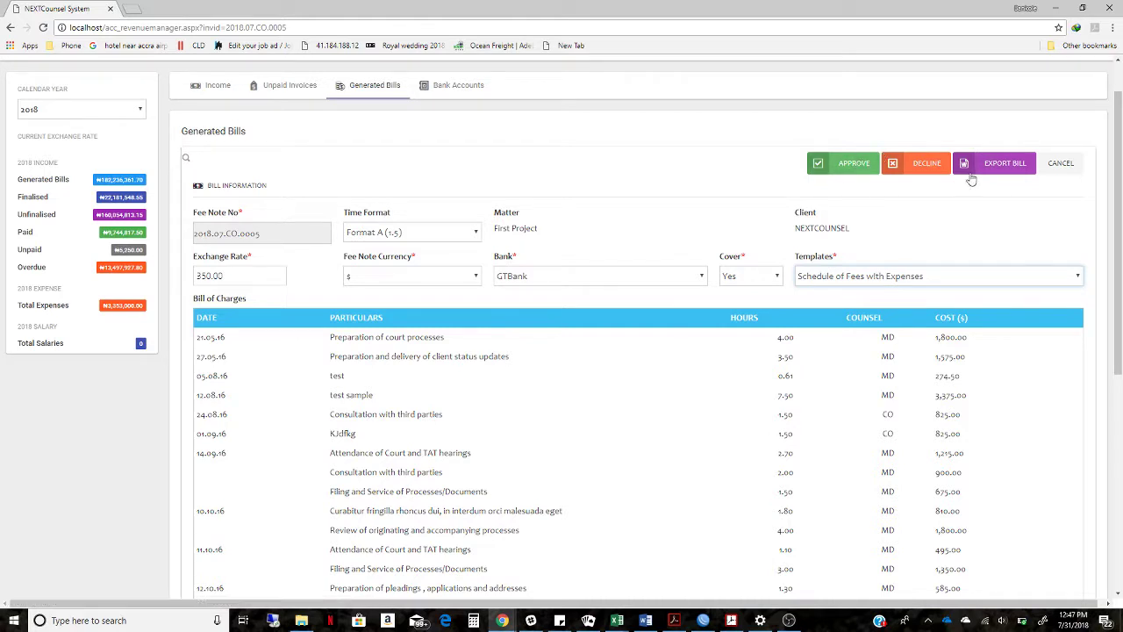
Export fee note 2018.07.CO.0005 to Word, save it and open 2018.07.CO.0005_Invoice.doc
click(839, 176)
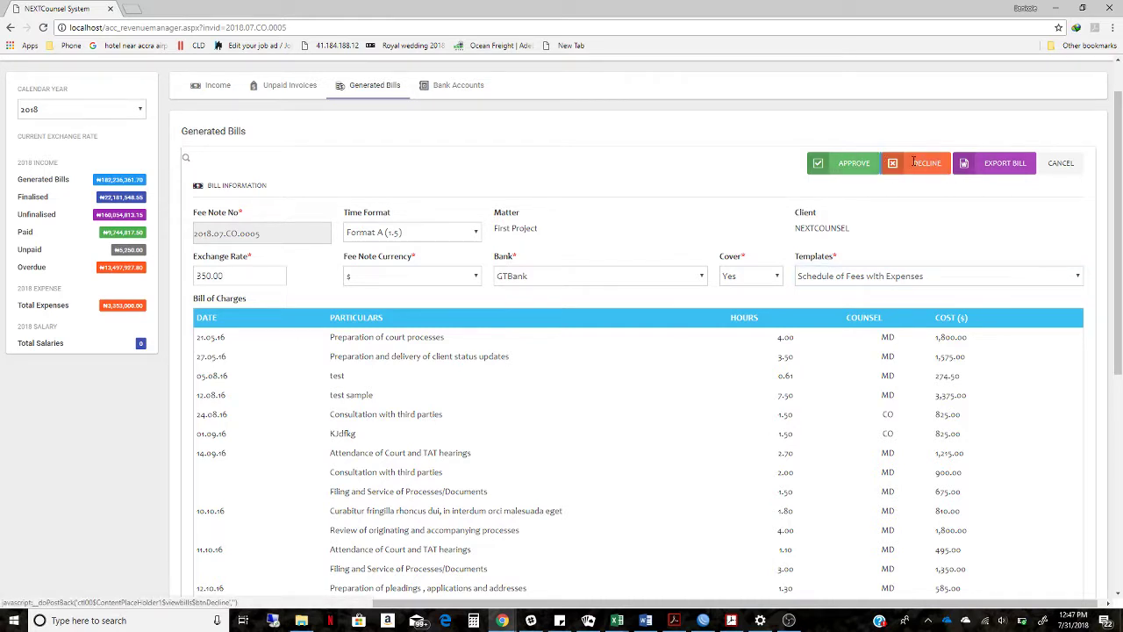
click(990, 171)
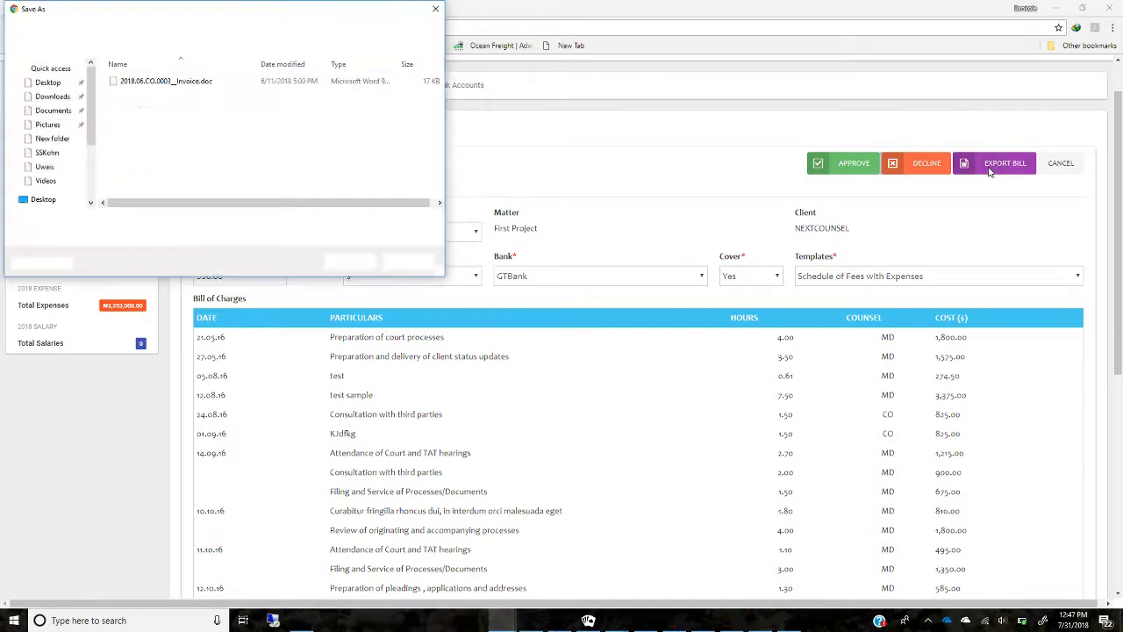
click(353, 262)
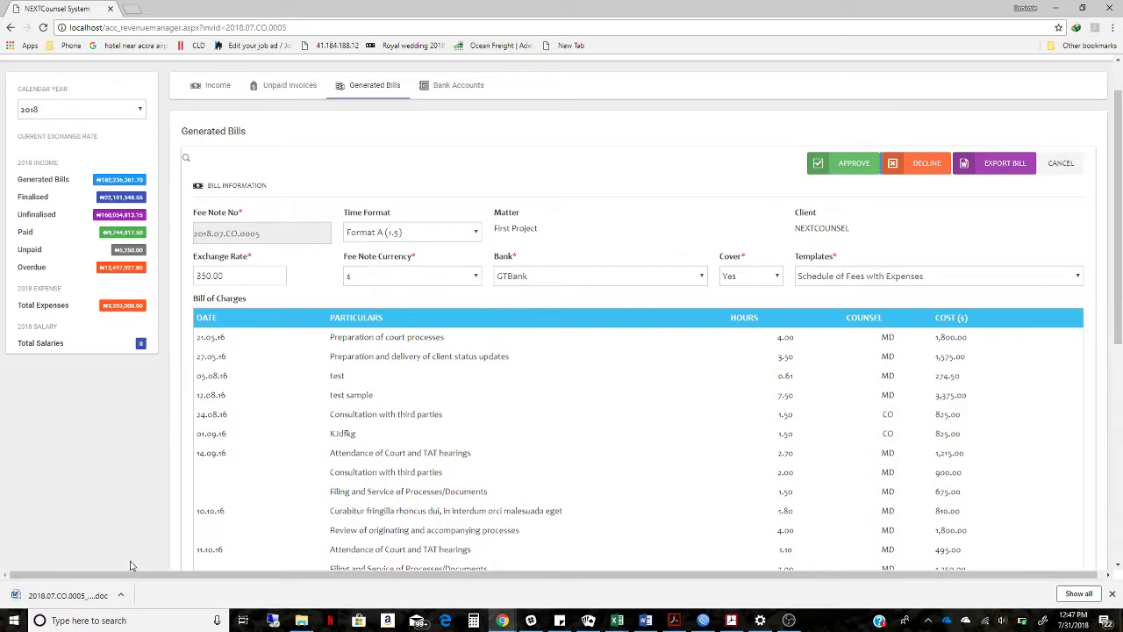
click(122, 595)
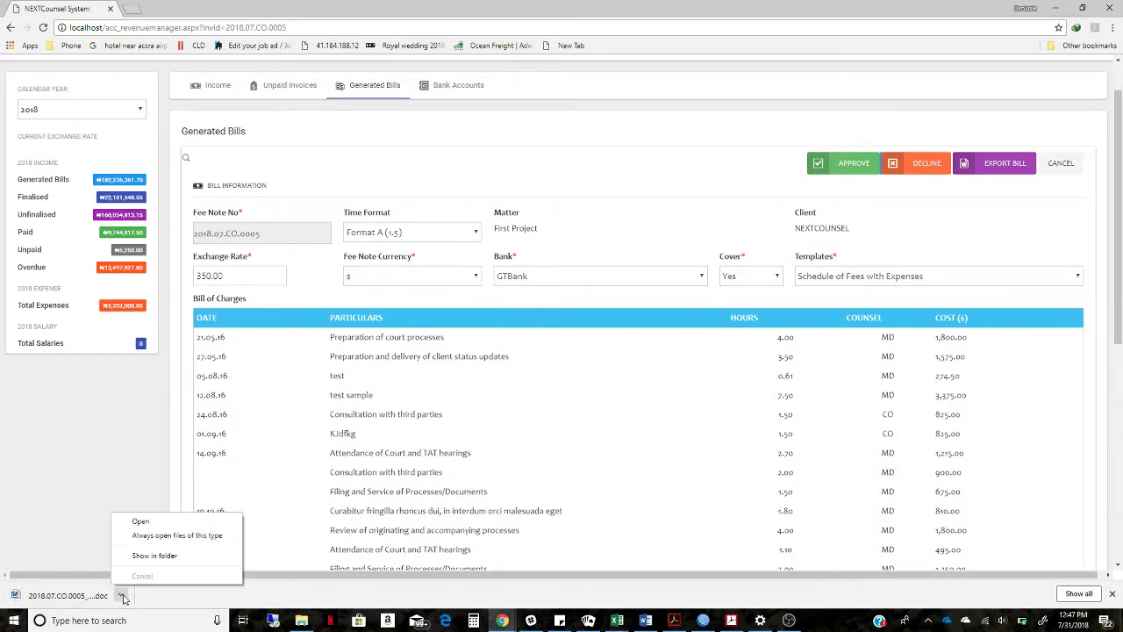
click(129, 525)
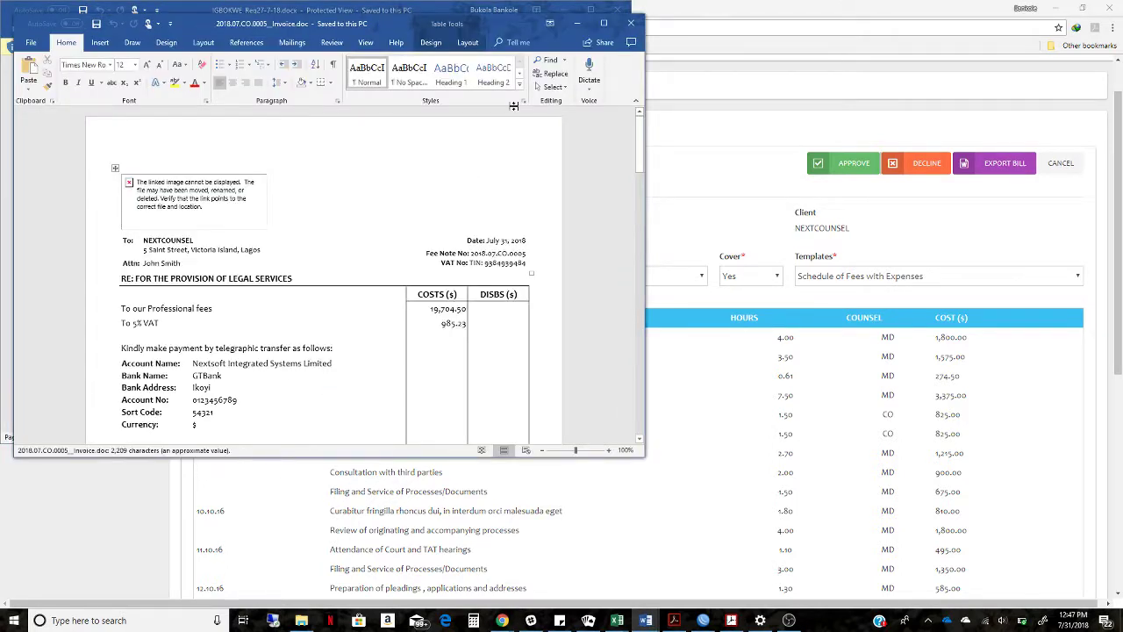
Maximize the Word invoice window and zoom the document to 130%
click(600, 22)
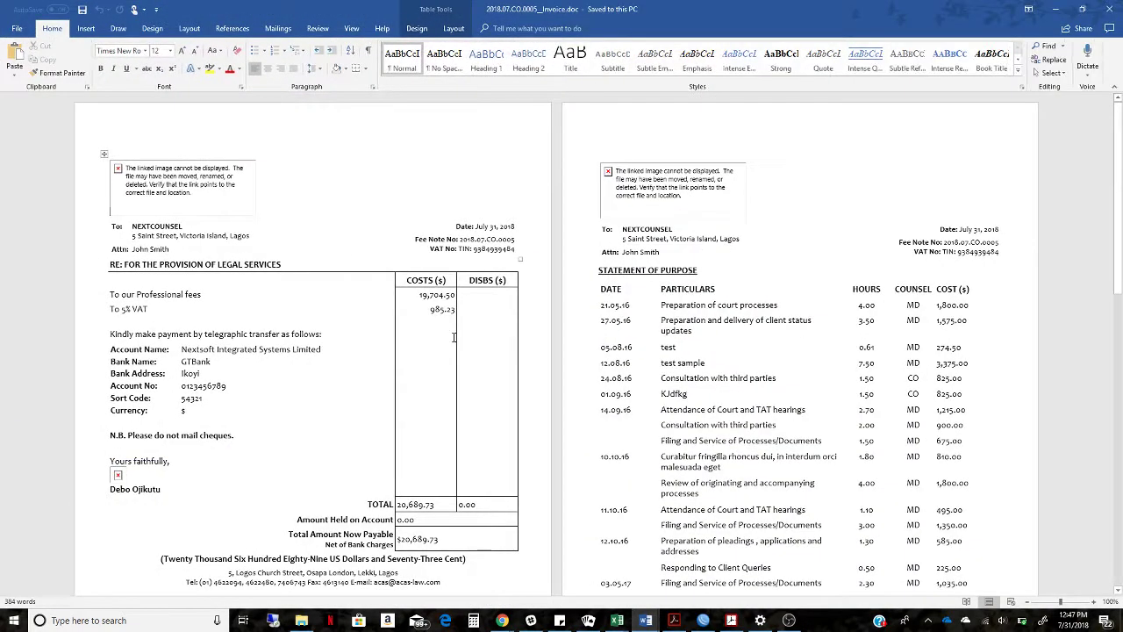
click(594, 157)
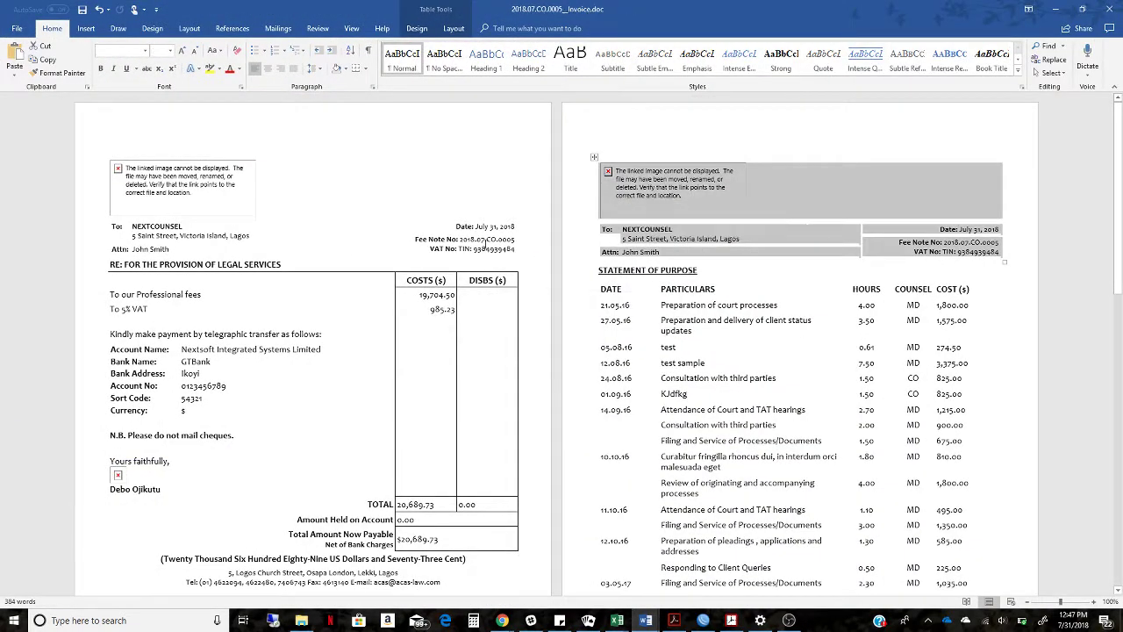
click(462, 237)
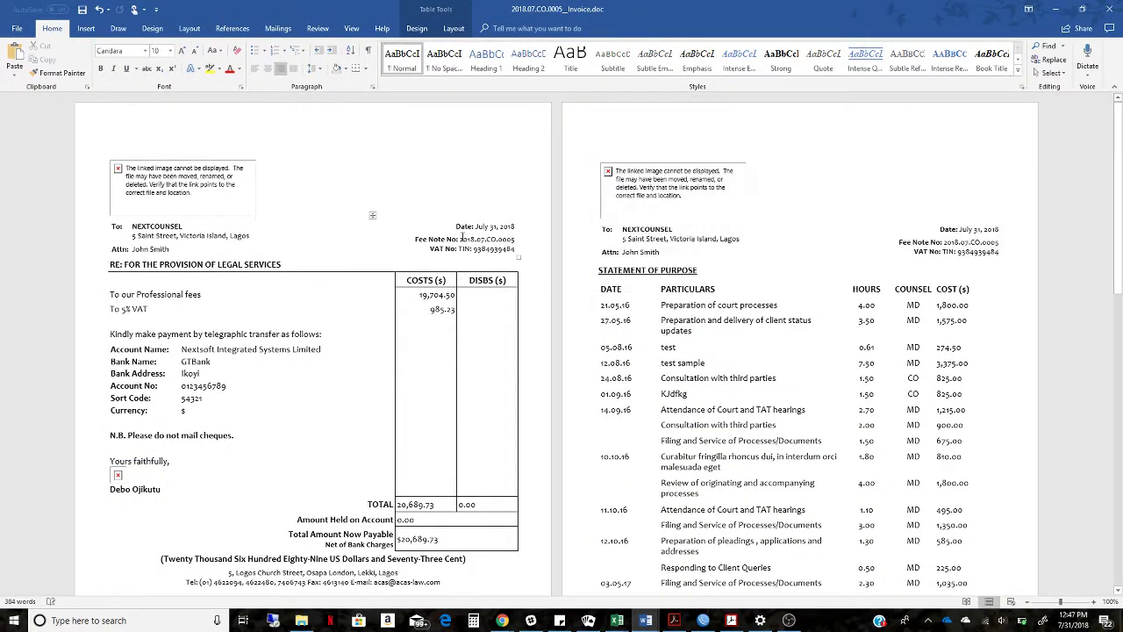
click(1096, 602)
click(1096, 602)
click(1096, 602)
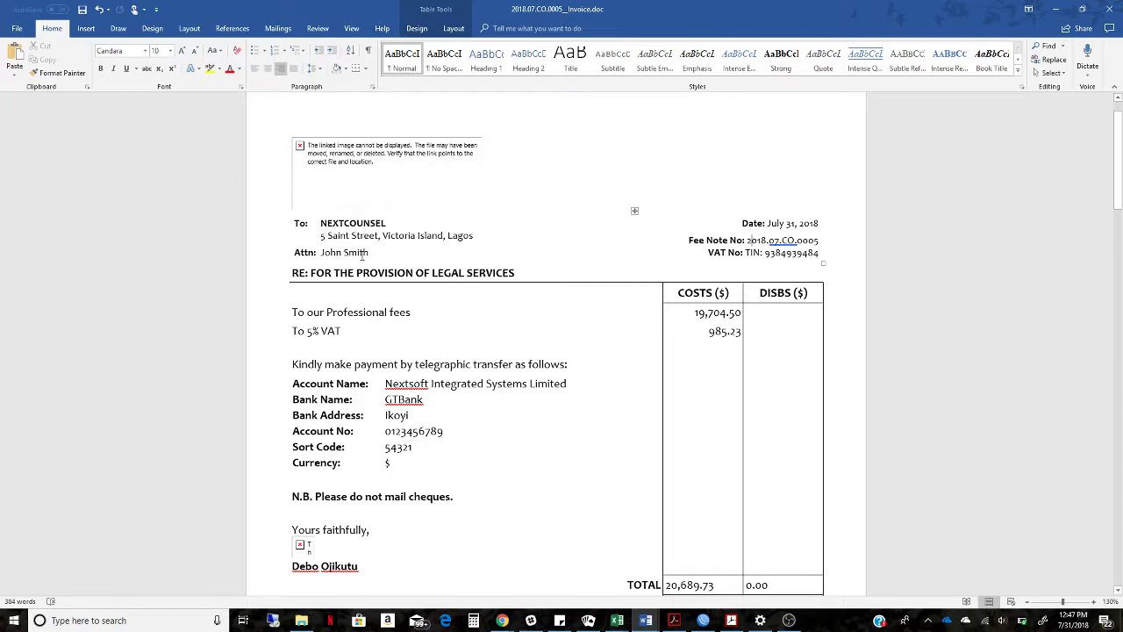
click(367, 254)
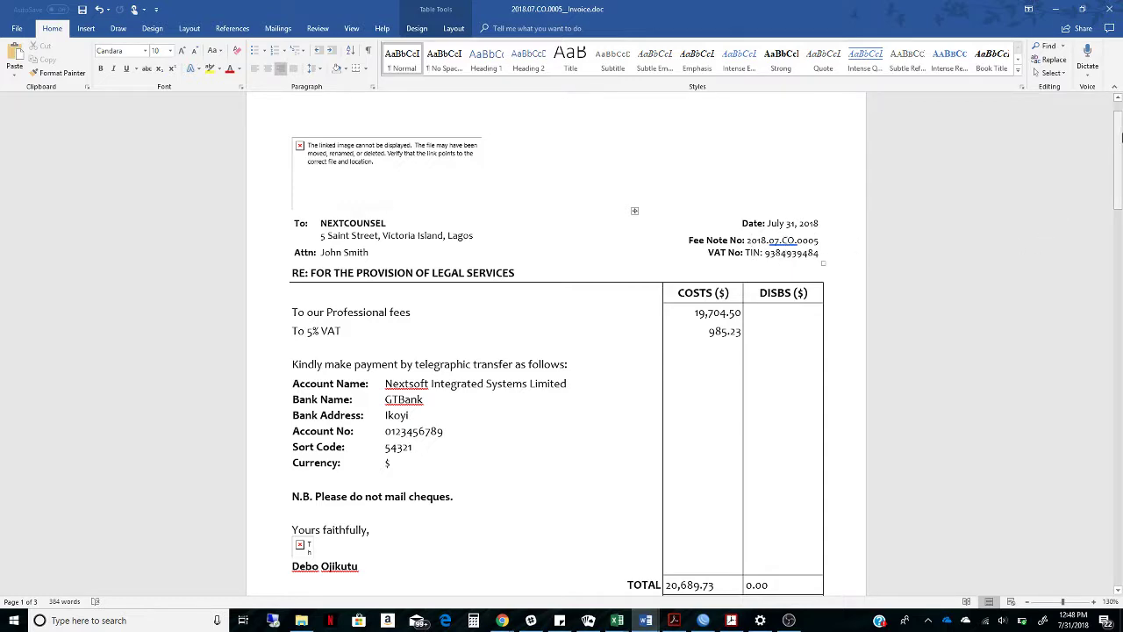
Review the invoice's fee schedule and $20,689.73 grand total, then return to the NEXTCounsel bill
scroll(920, 186, down, 5)
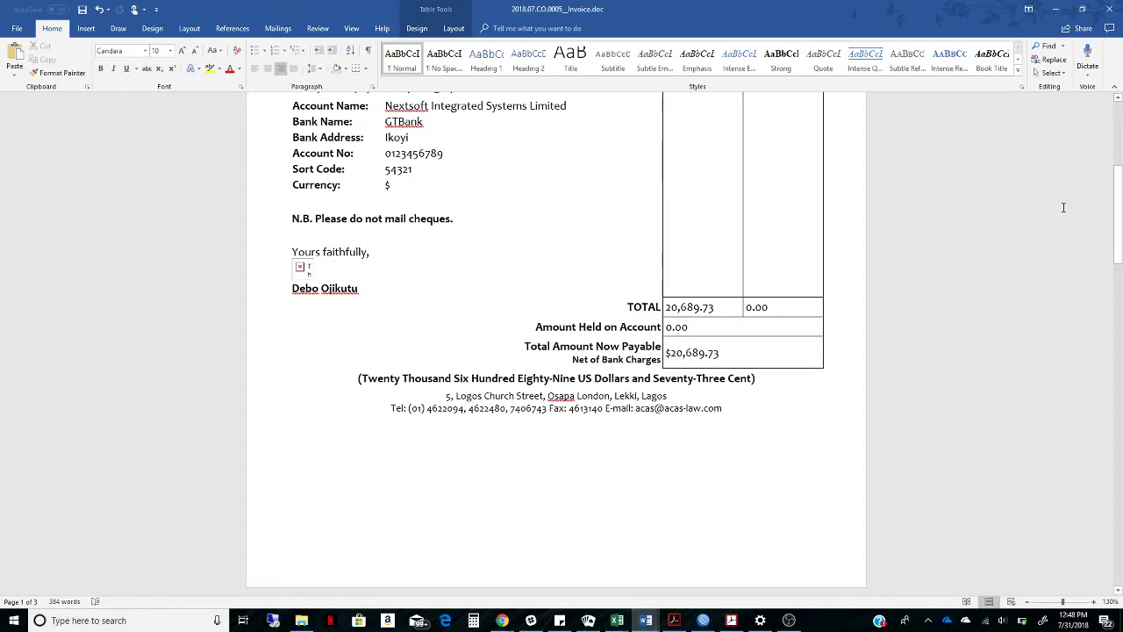
scroll(865, 195, up, 3)
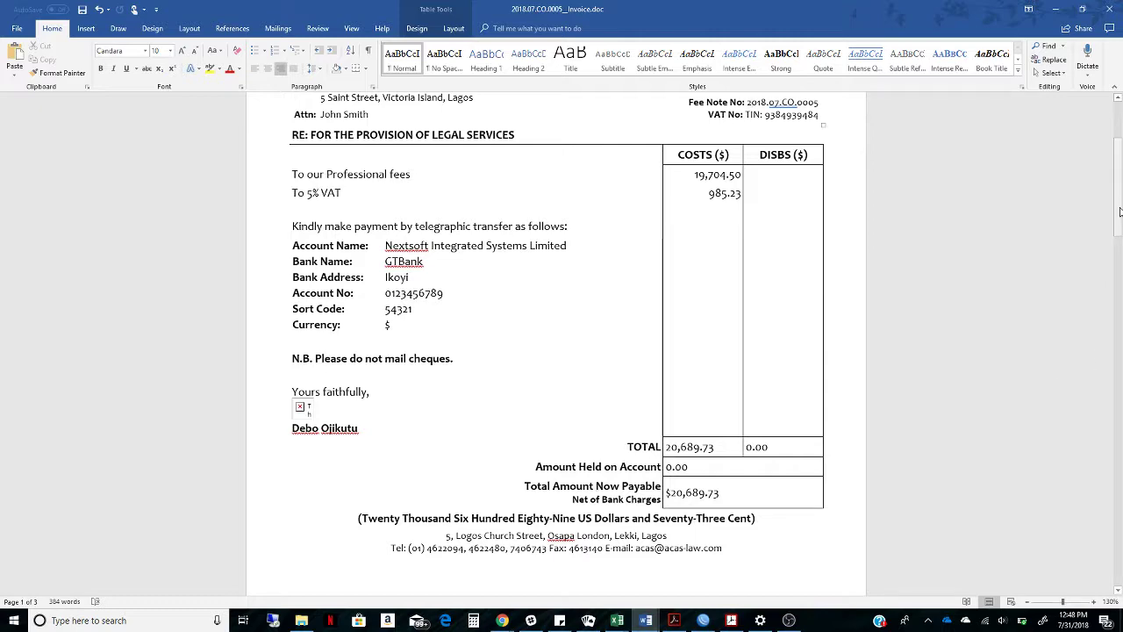
scroll(564, 220, up, 3)
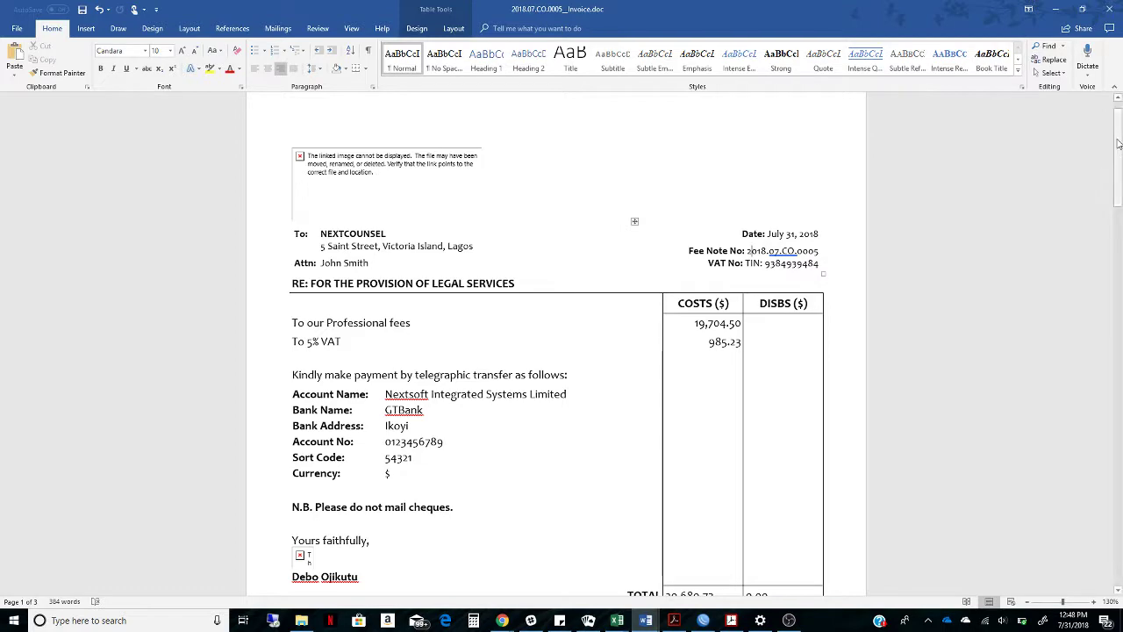
drag(1118, 143, 1090, 311)
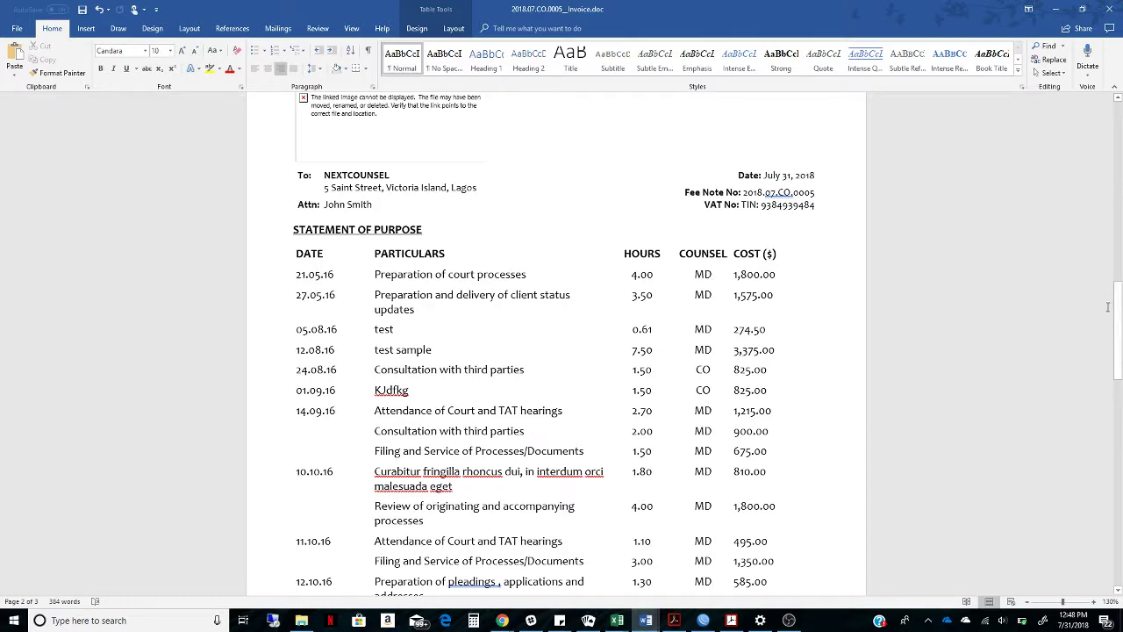
drag(1108, 307, 1109, 422)
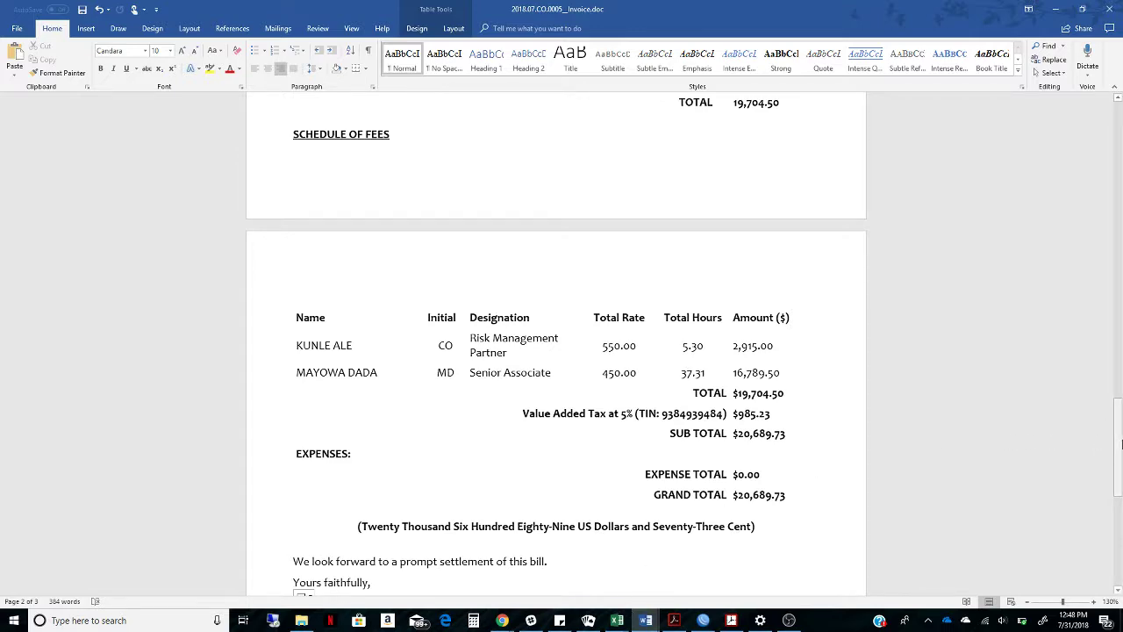
mouse_move(1118, 444)
mouse_down()
mouse_move(1121, 500)
mouse_move(1121, 423)
mouse_up()
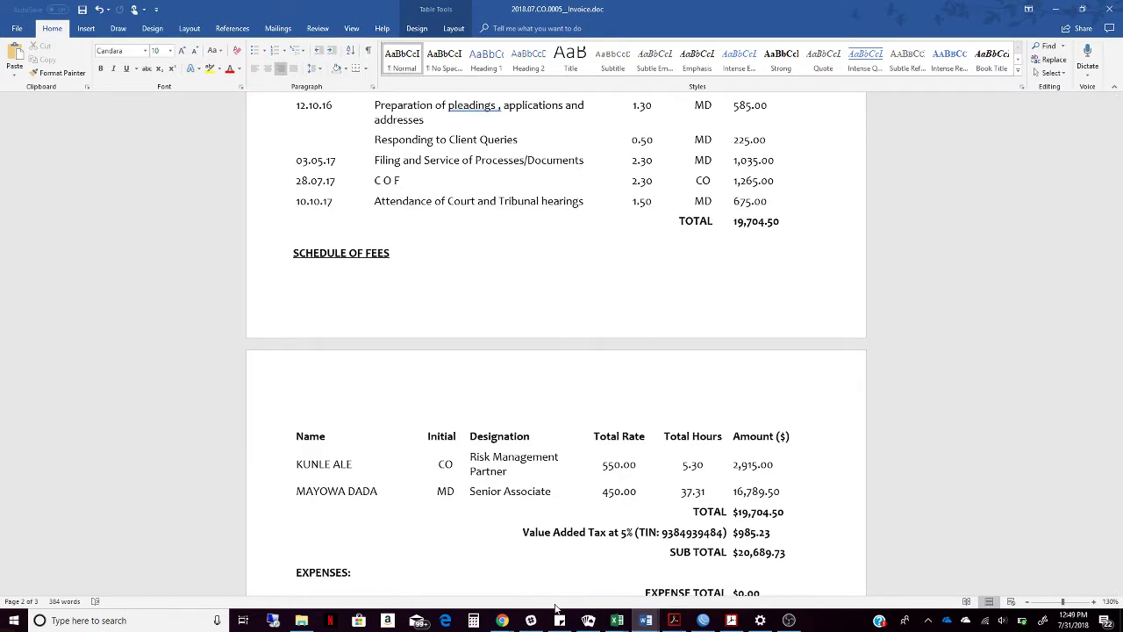
mouse_move(502, 621)
click(621, 562)
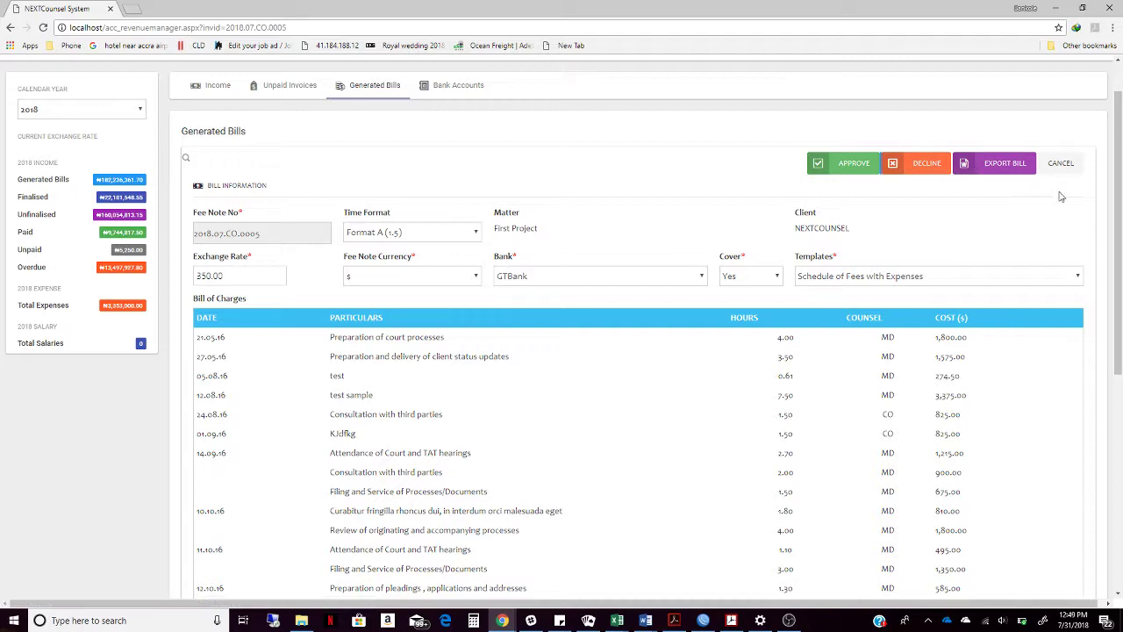
Log out of NEXTCounsel System from the top-right user menu
drag(1121, 246, 1119, 211)
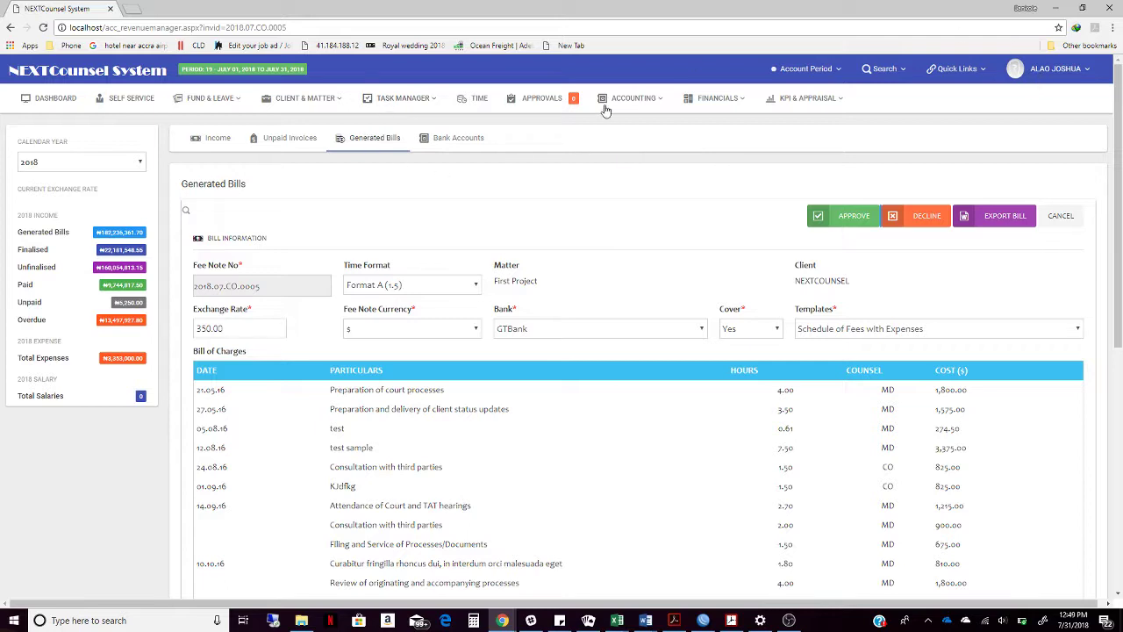
click(1062, 70)
click(1045, 154)
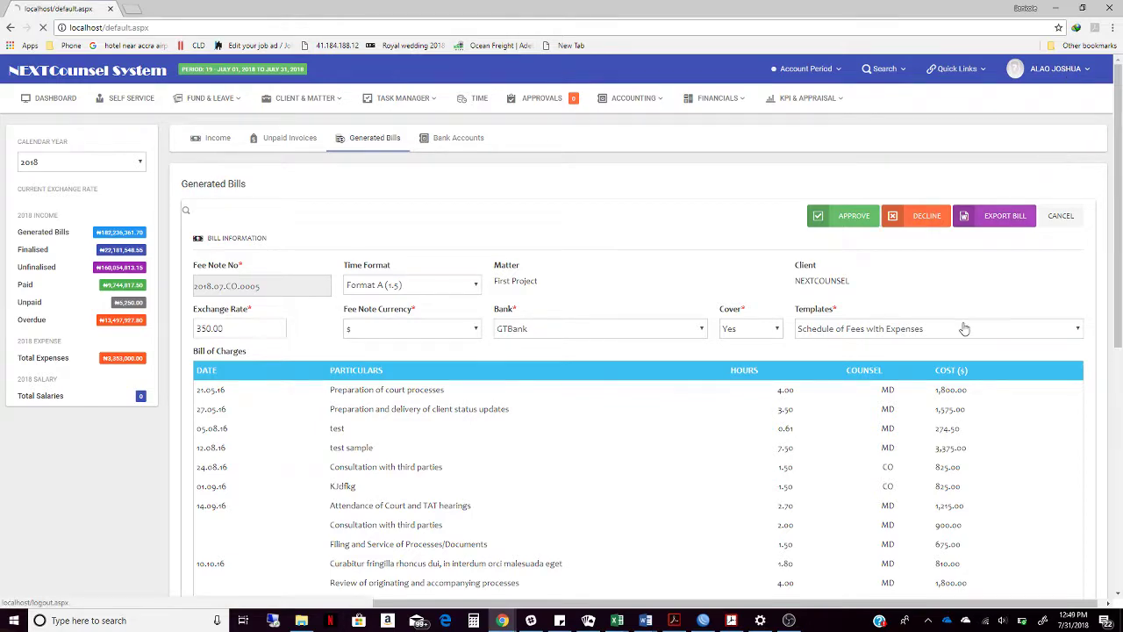